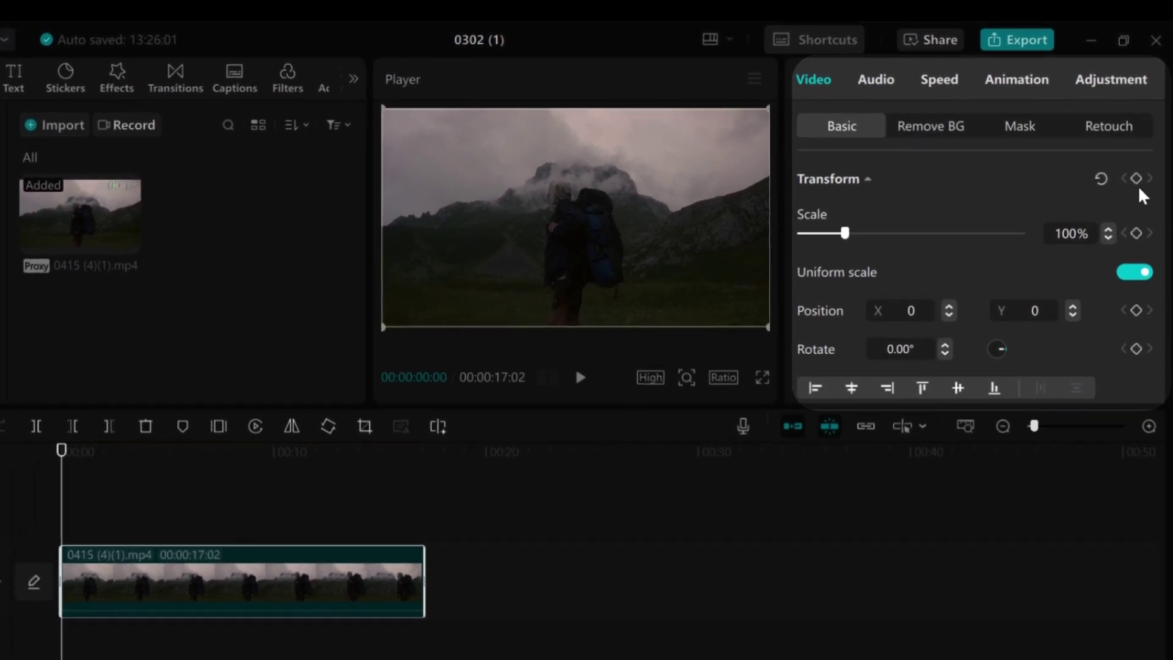
Add starting keyframes to the hiker clip's Transform values and its circle mask settings.
{"action": "left_click", "coordinate": [1137, 181]}
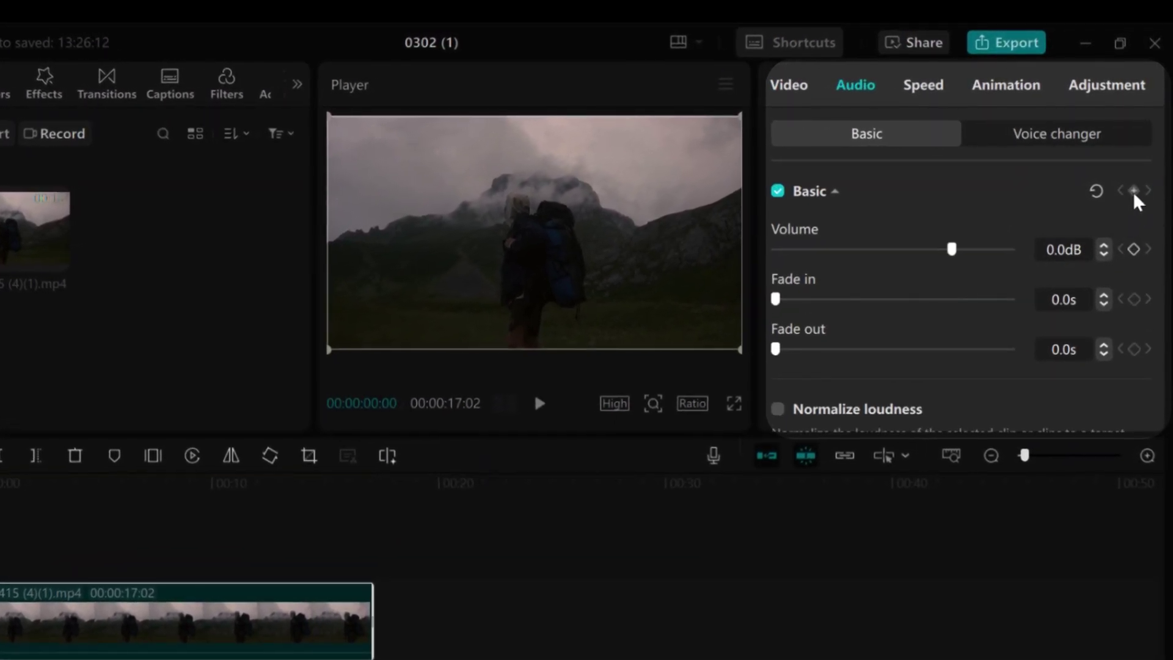
{"action": "left_click", "coordinate": [1135, 197]}
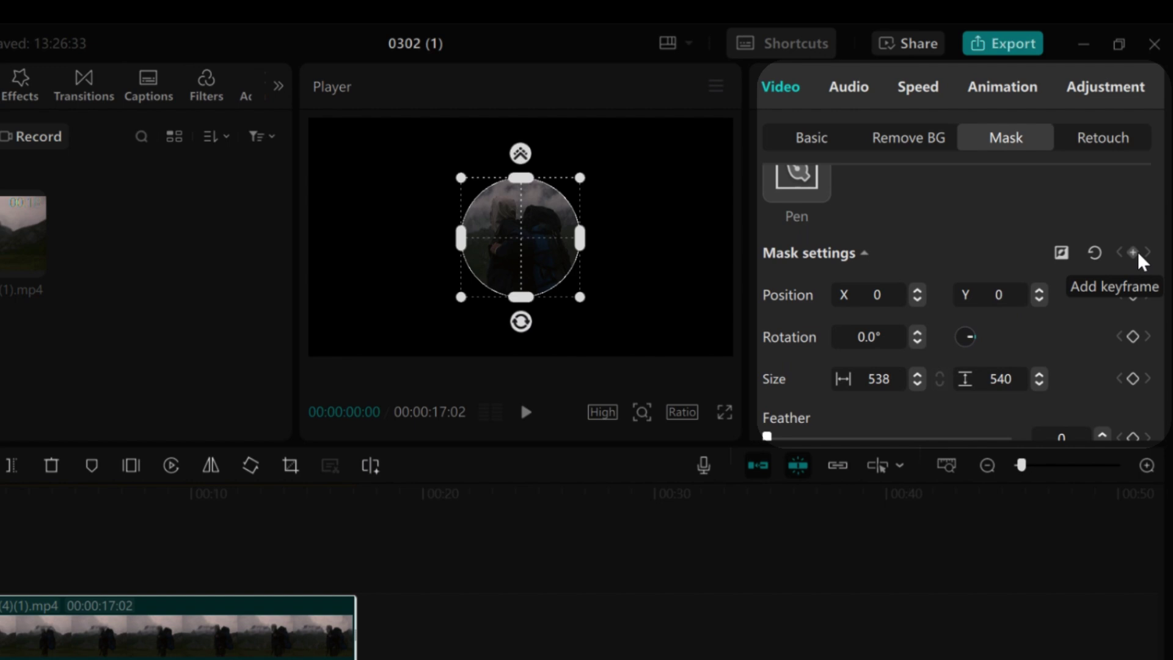
{"action": "left_click", "coordinate": [1134, 253]}
{"action": "scroll", "coordinate": [1131, 269], "scroll_direction": "down", "scroll_amount": 2}
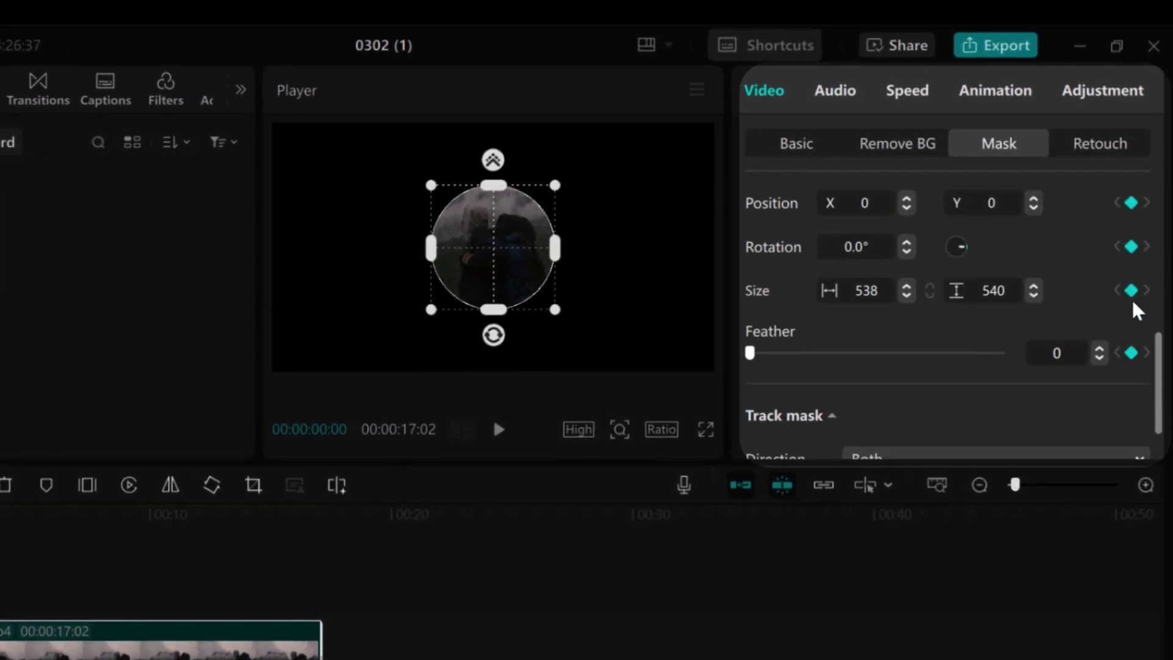
{"action": "scroll", "coordinate": [1132, 268], "scroll_direction": "up", "scroll_amount": 1}
{"action": "scroll", "coordinate": [1131, 268], "scroll_direction": "up", "scroll_amount": 2}
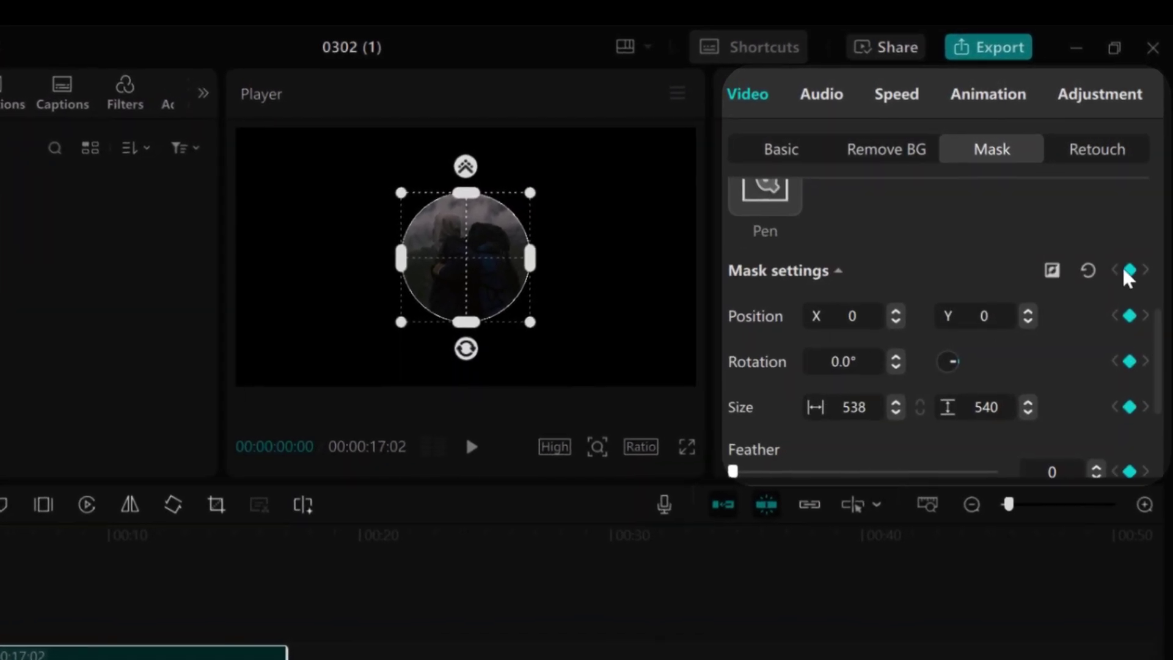
{"action": "scroll", "coordinate": [1010, 314], "scroll_direction": "up", "scroll_amount": 3}
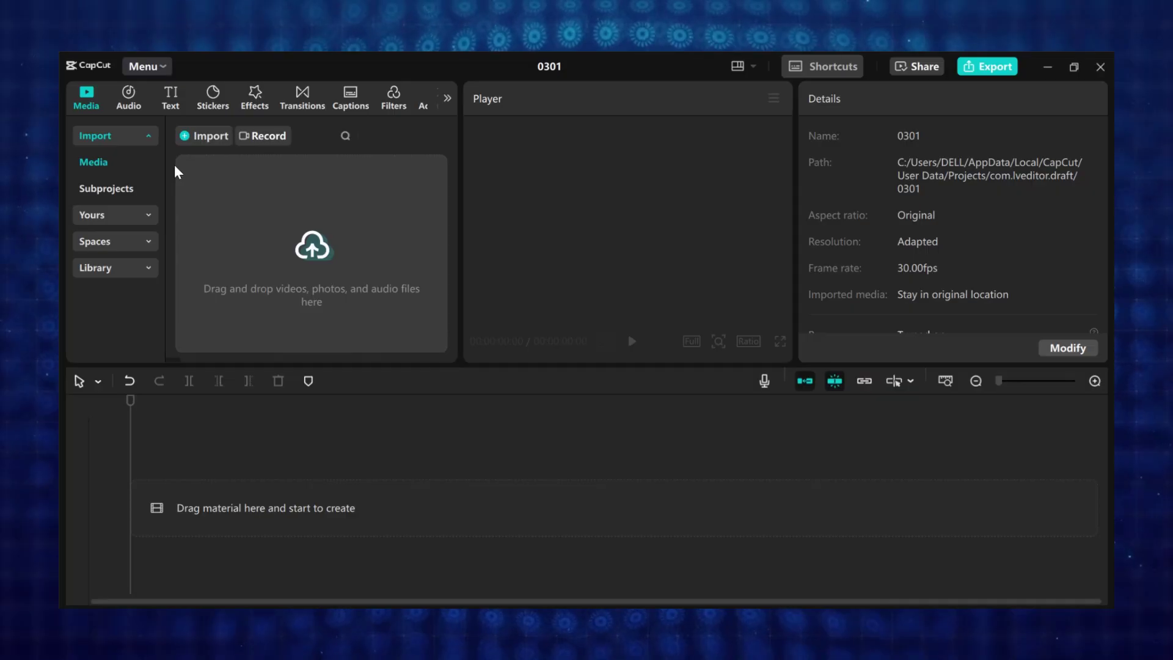
Add a default text clip and replace its placeholder text with FUSION.
{"action": "left_click", "coordinate": [170, 101]}
{"action": "left_click", "coordinate": [234, 187]}
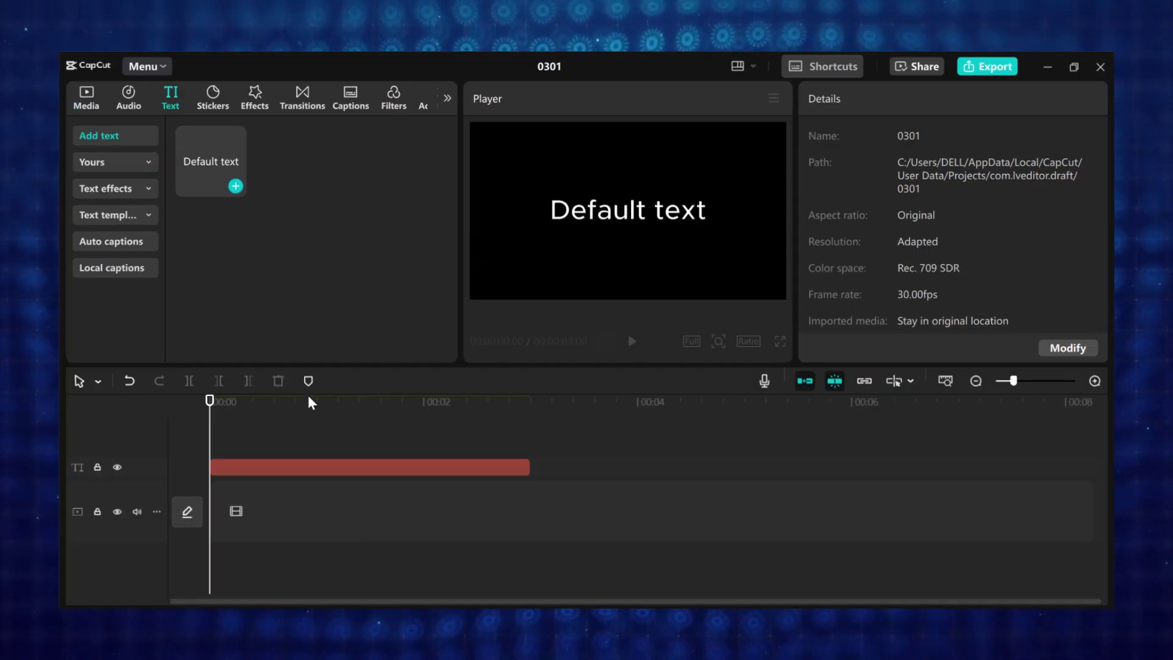
{"action": "left_click_drag", "start_coordinate": [899, 172], "coordinate": [754, 182]}
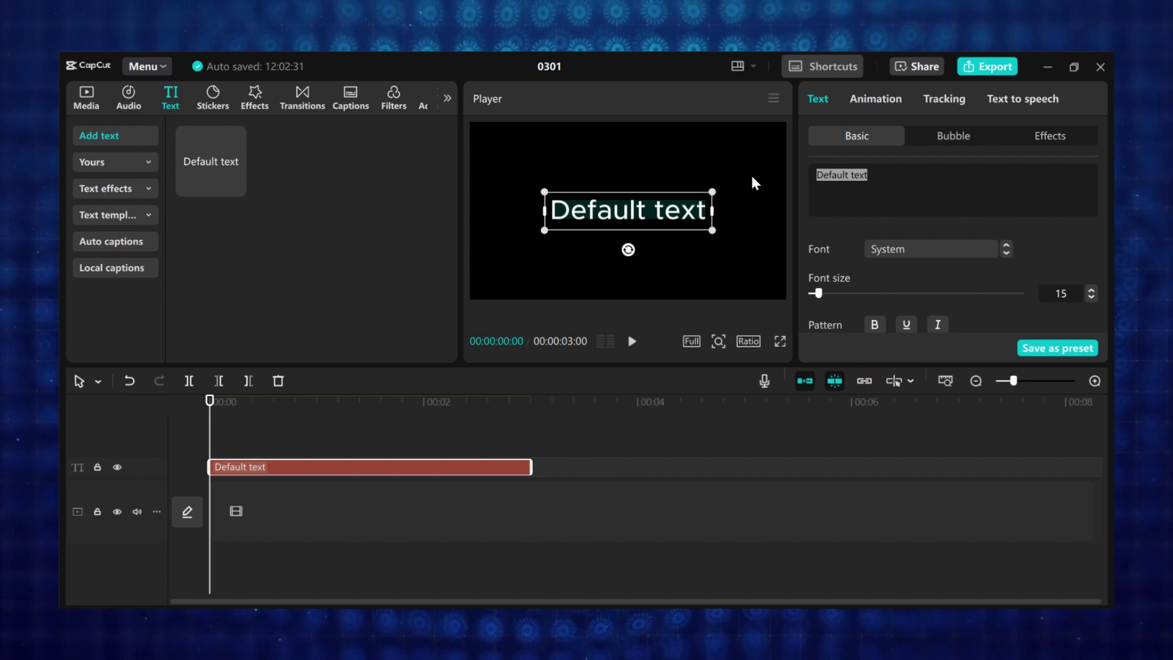
{"action": "type", "text": "FUSION"}
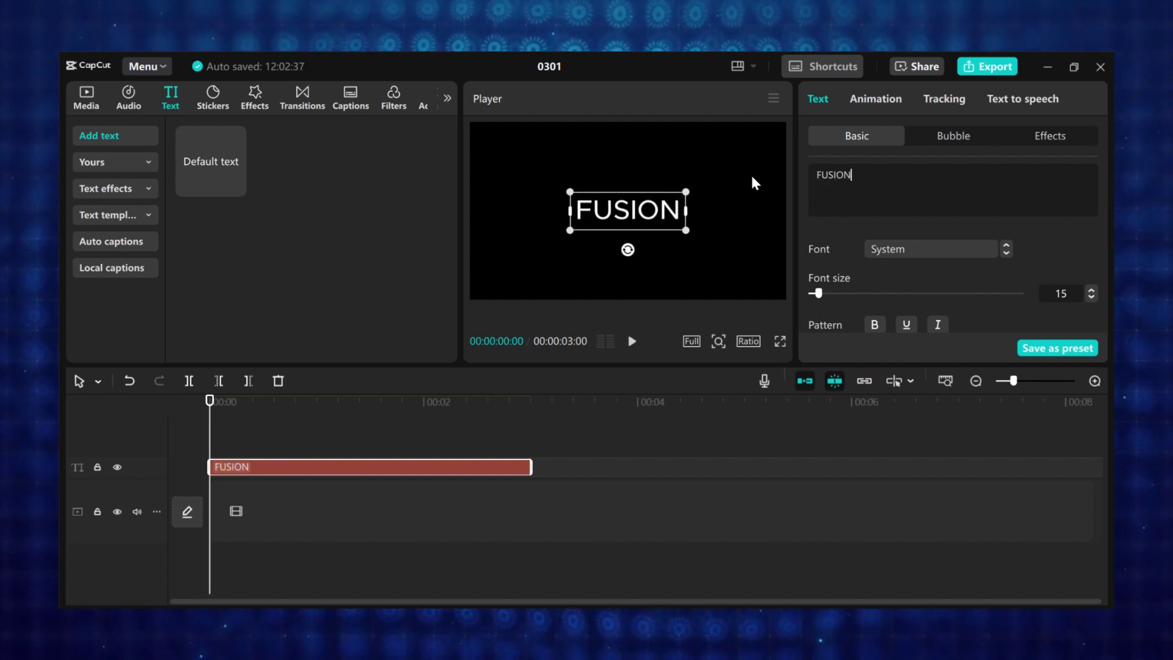
Set the FUSION title's font to Anton and enlarge it in the preview.
{"action": "left_click", "coordinate": [889, 250]}
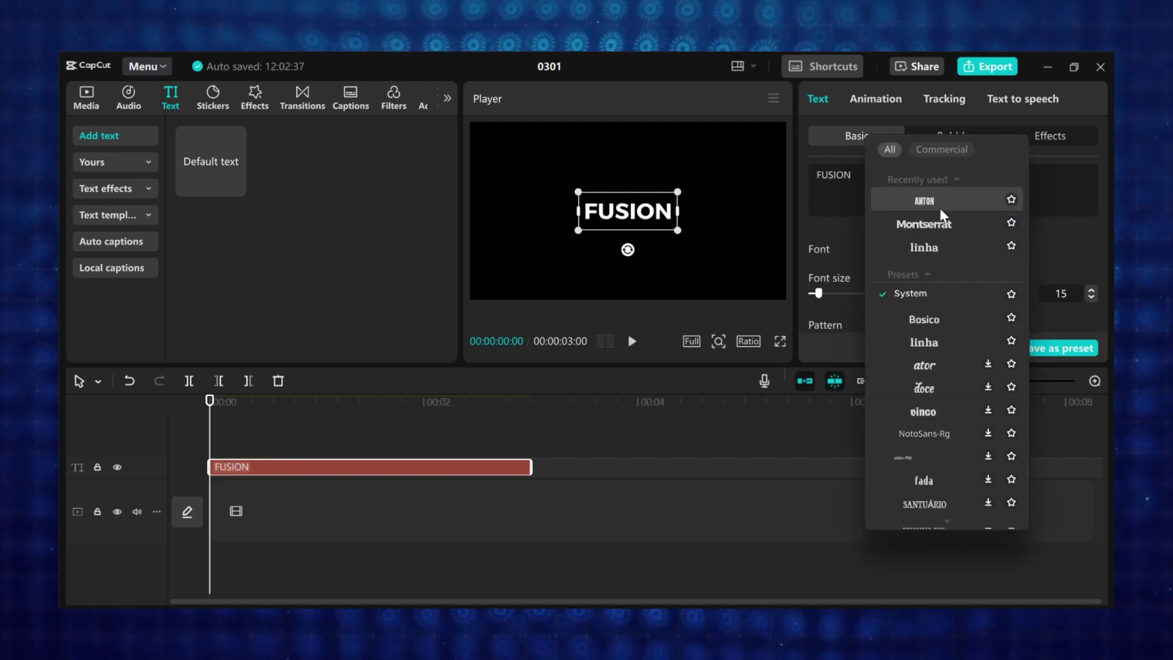
{"action": "left_click", "coordinate": [939, 208]}
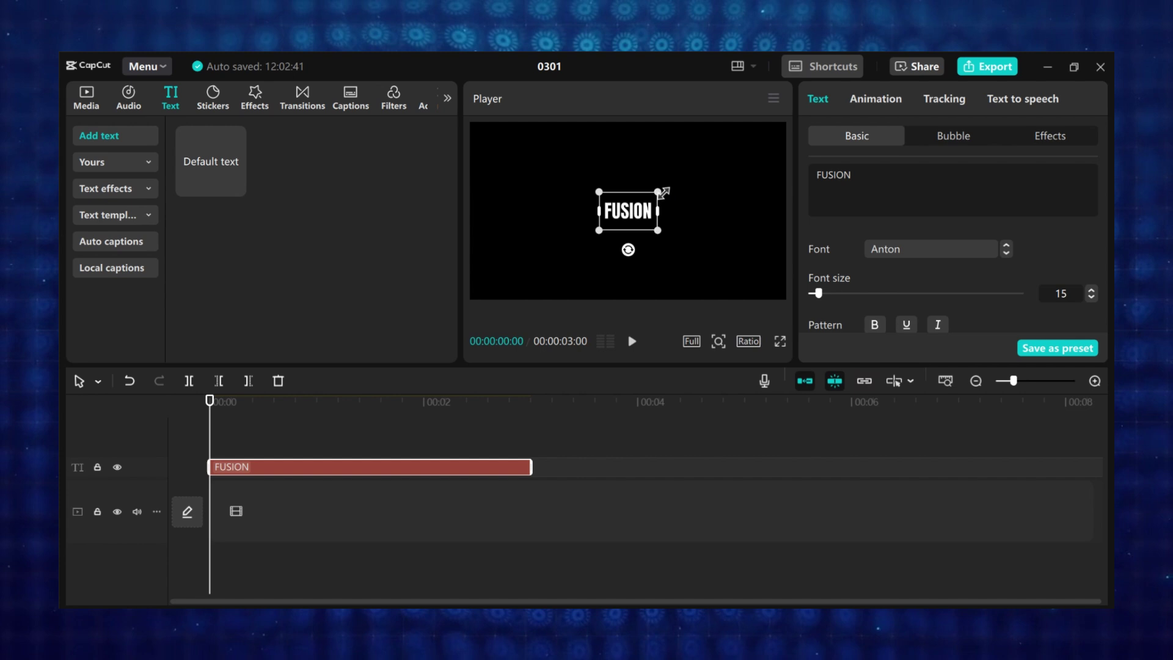
{"action": "left_click", "coordinate": [889, 249]}
{"action": "left_click", "coordinate": [883, 202]}
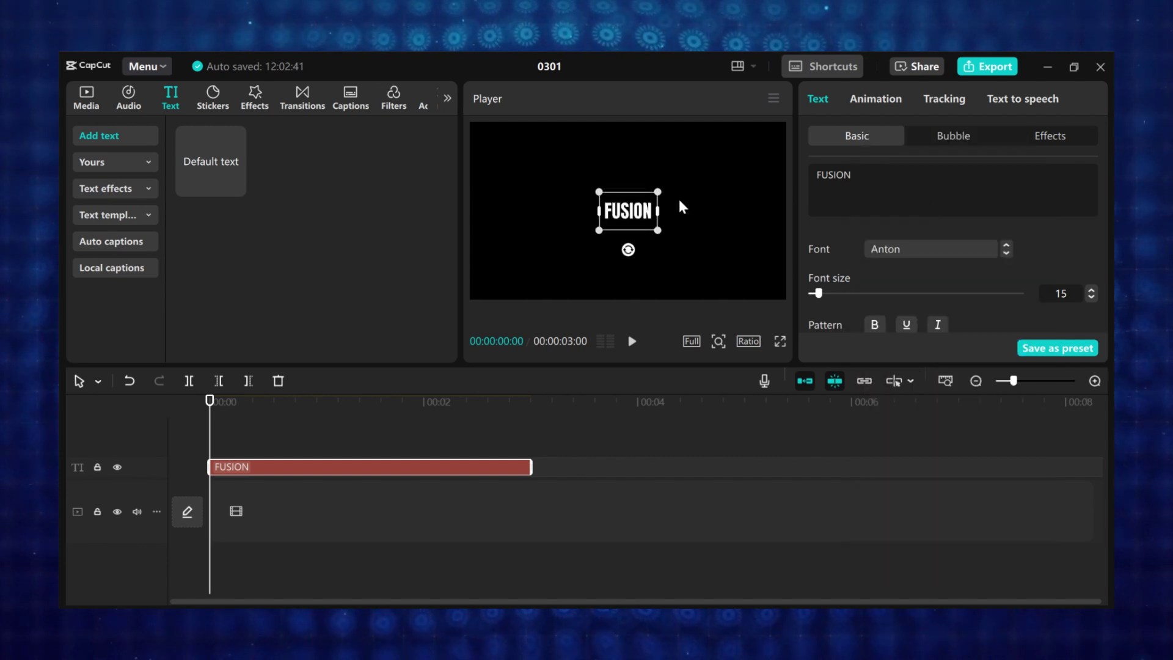
{"action": "left_click_drag", "start_coordinate": [664, 190], "coordinate": [683, 184]}
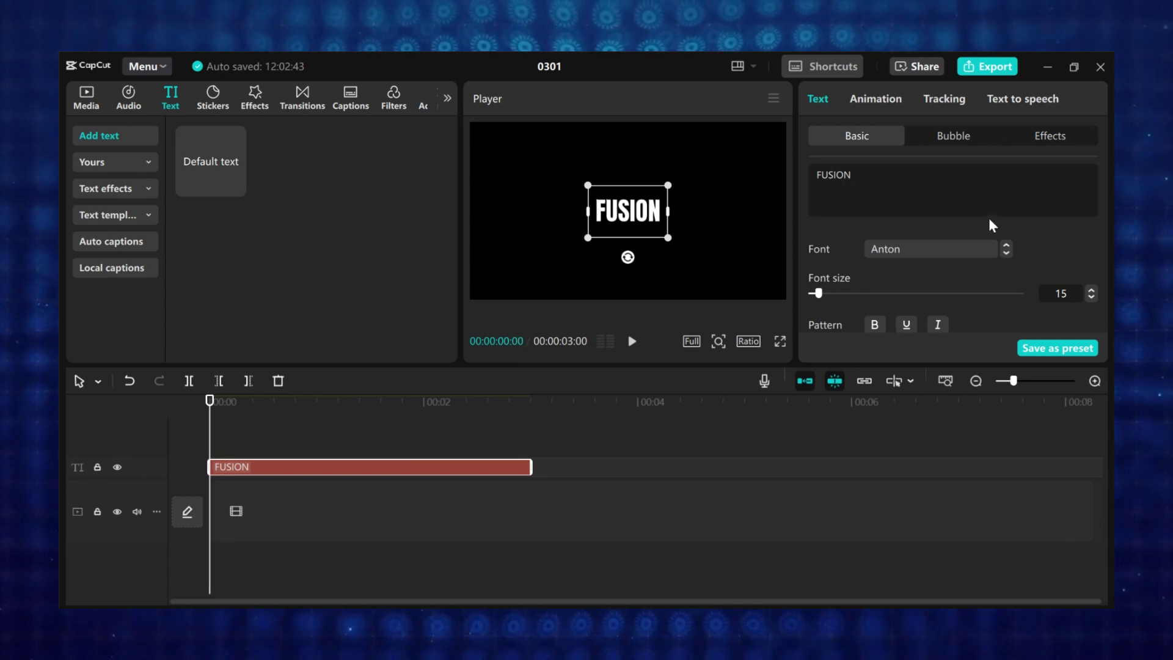
Keyframe FUSION's scale at 136% at the clip start and 407% at 3:00.
{"action": "scroll", "coordinate": [946, 221], "scroll_direction": "down", "scroll_amount": 5}
{"action": "scroll", "coordinate": [916, 263], "scroll_direction": "up", "scroll_amount": 1}
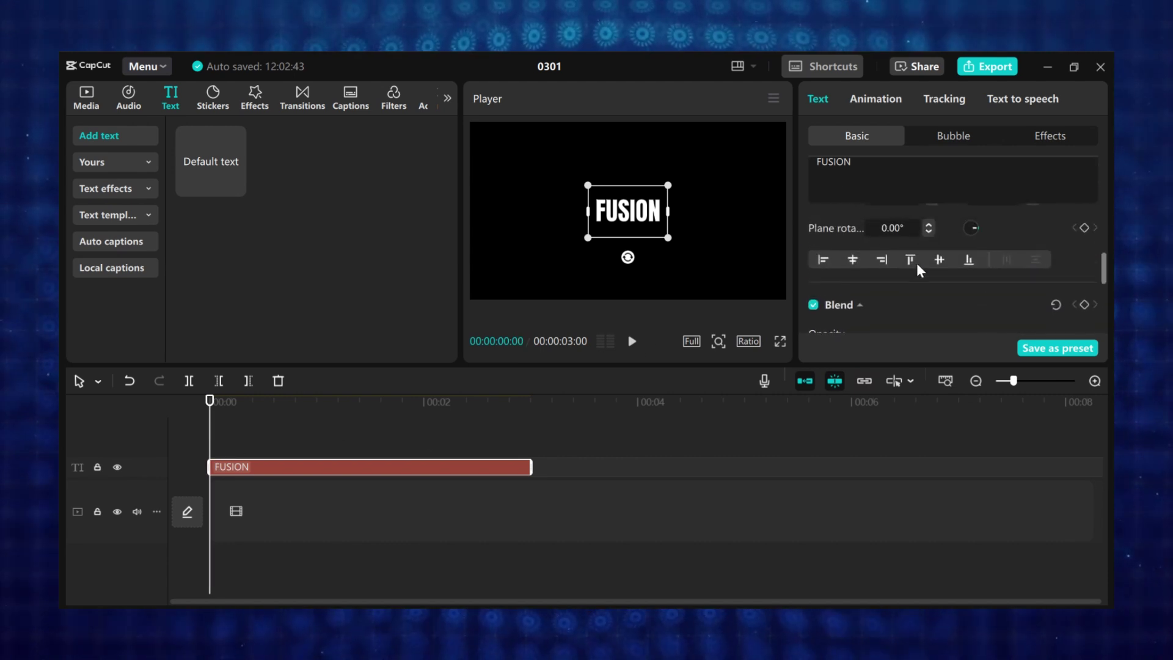
{"action": "scroll", "coordinate": [916, 263], "scroll_direction": "up", "scroll_amount": 3}
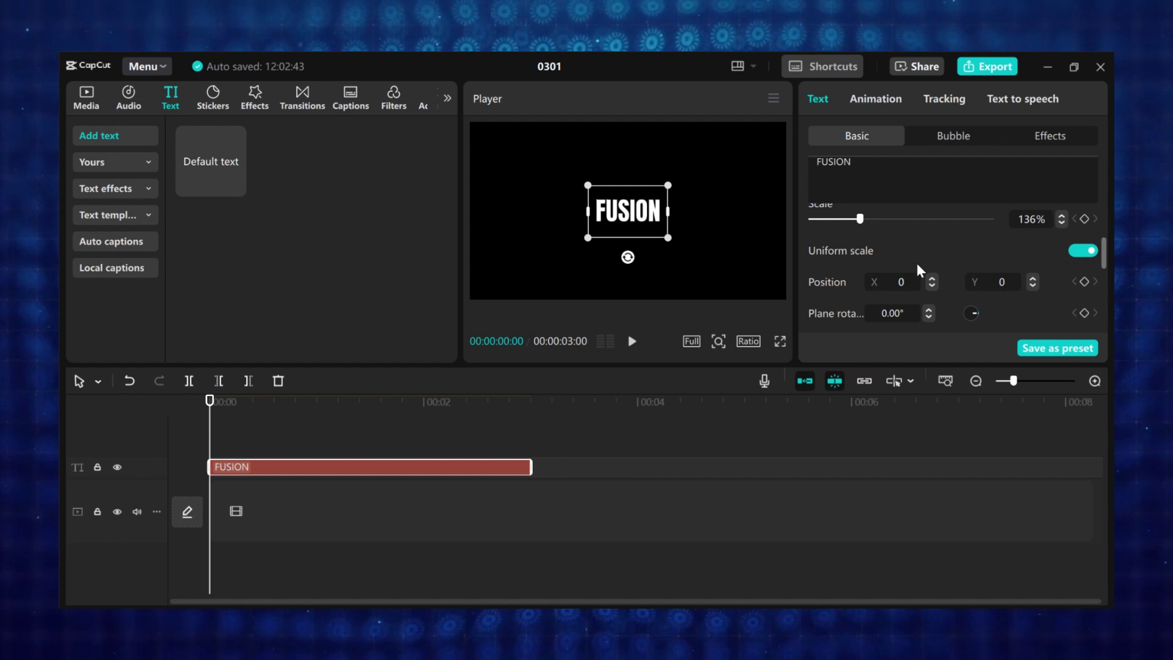
{"action": "left_click", "coordinate": [1084, 219]}
{"action": "left_click_drag", "start_coordinate": [211, 435], "coordinate": [527, 437]}
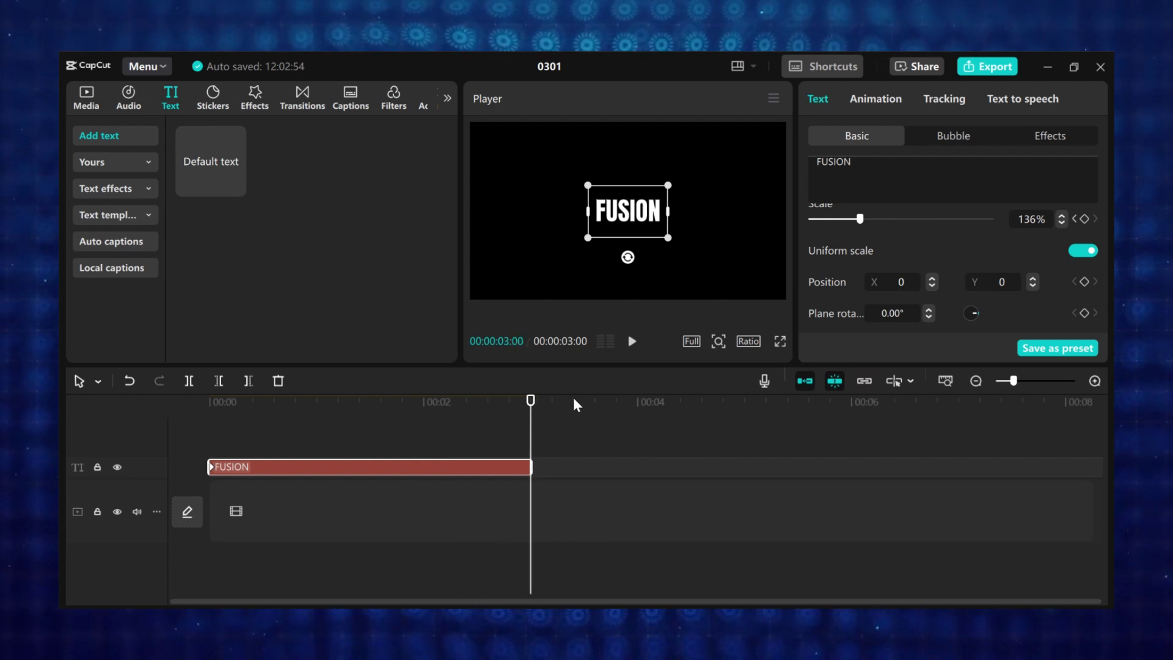
{"action": "left_click_drag", "start_coordinate": [675, 181], "coordinate": [746, 132]}
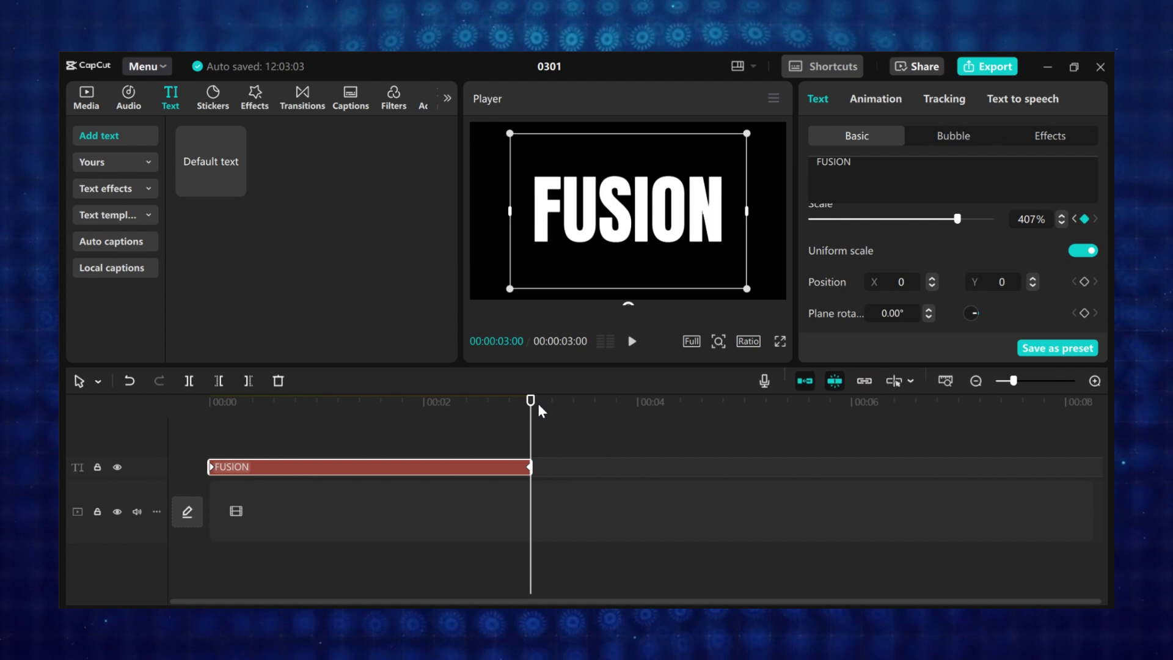
Scrub back and play the zoom-in animation to preview it.
{"action": "left_click_drag", "start_coordinate": [531, 401], "coordinate": [160, 425]}
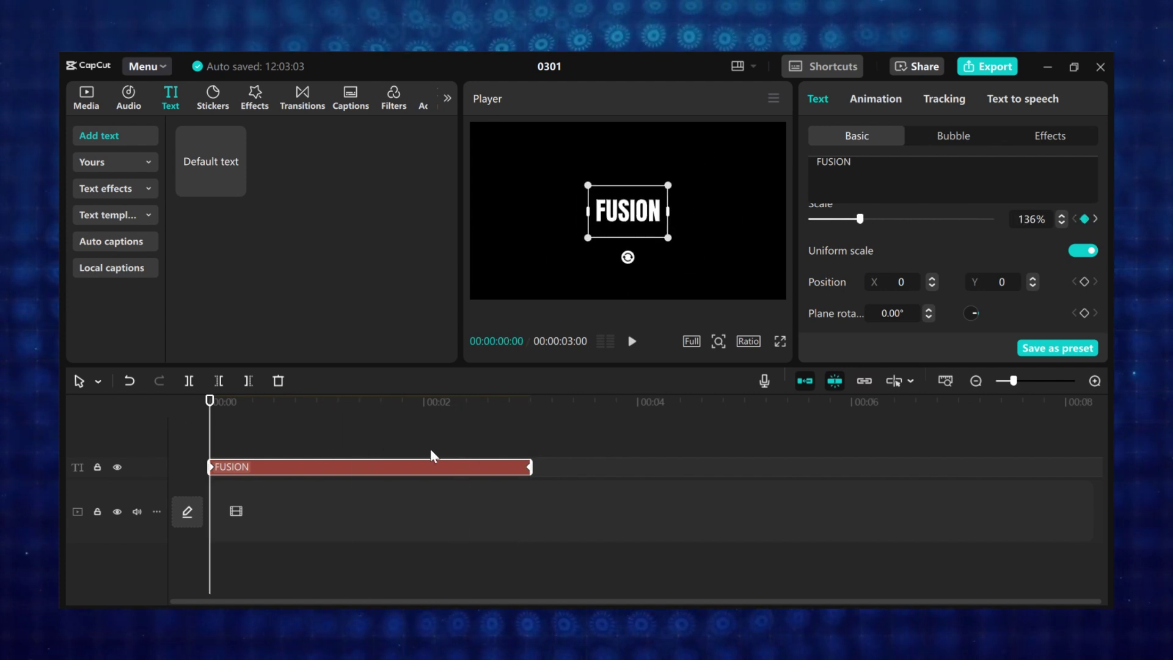
{"action": "key", "text": "space"}
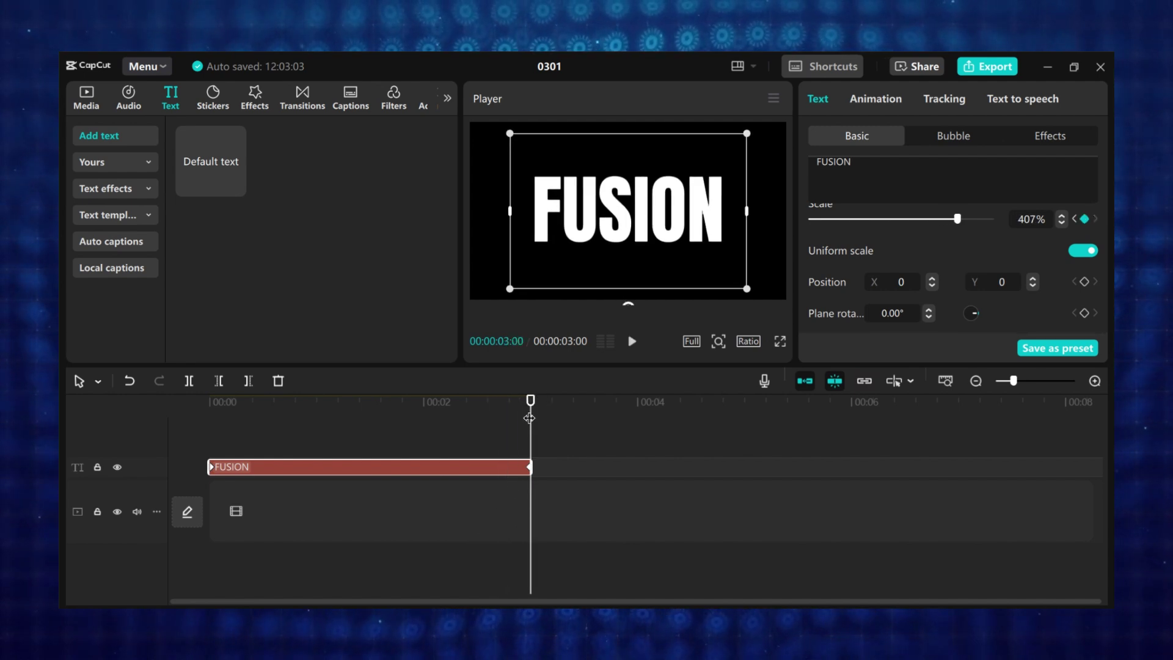
{"action": "left_click_drag", "start_coordinate": [529, 418], "coordinate": [208, 431]}
Preview the zoom-in and extend the FUSION clip by a few frames.
{"action": "key", "text": "space"}
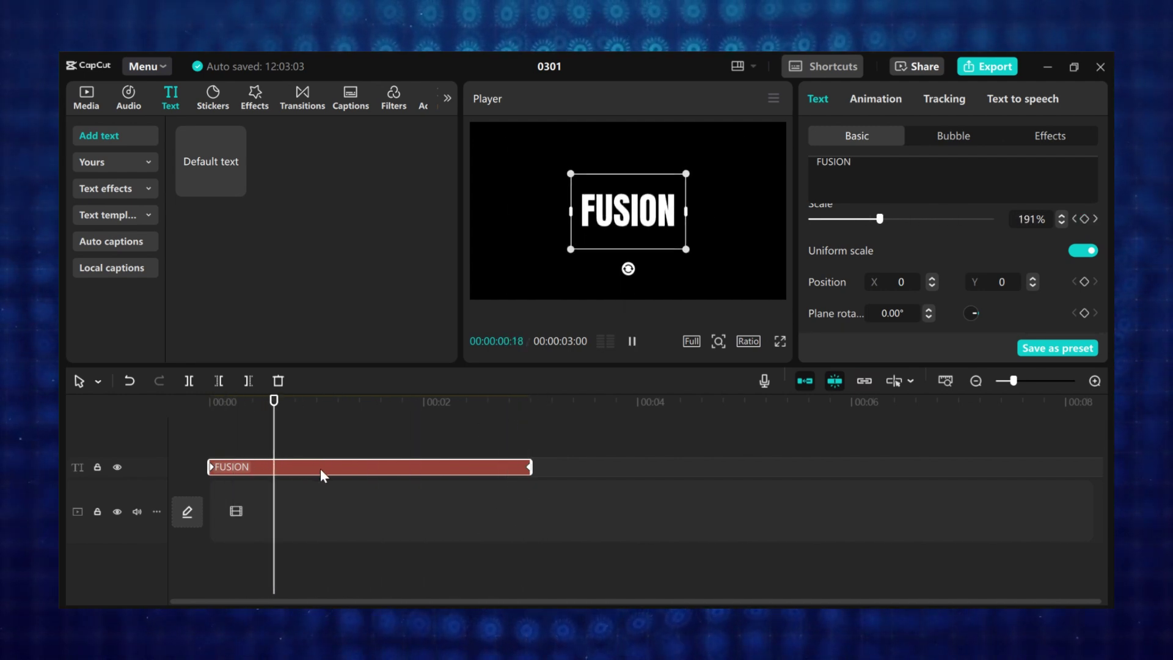
{"action": "key", "text": "space"}
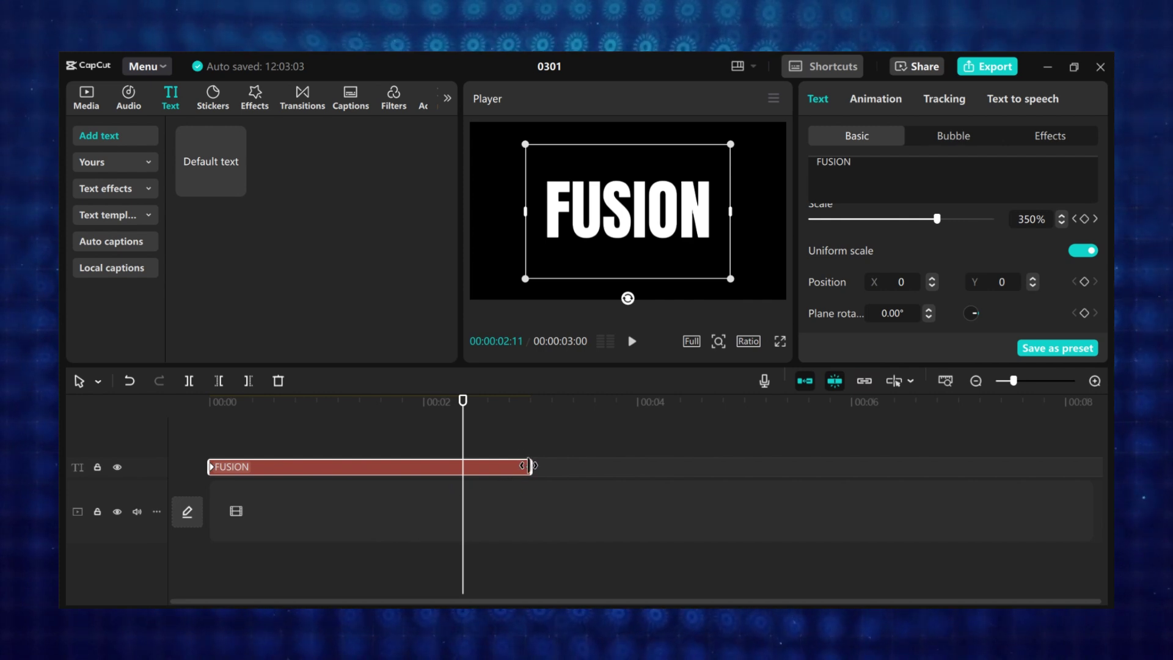
{"action": "left_click_drag", "start_coordinate": [529, 466], "coordinate": [482, 475]}
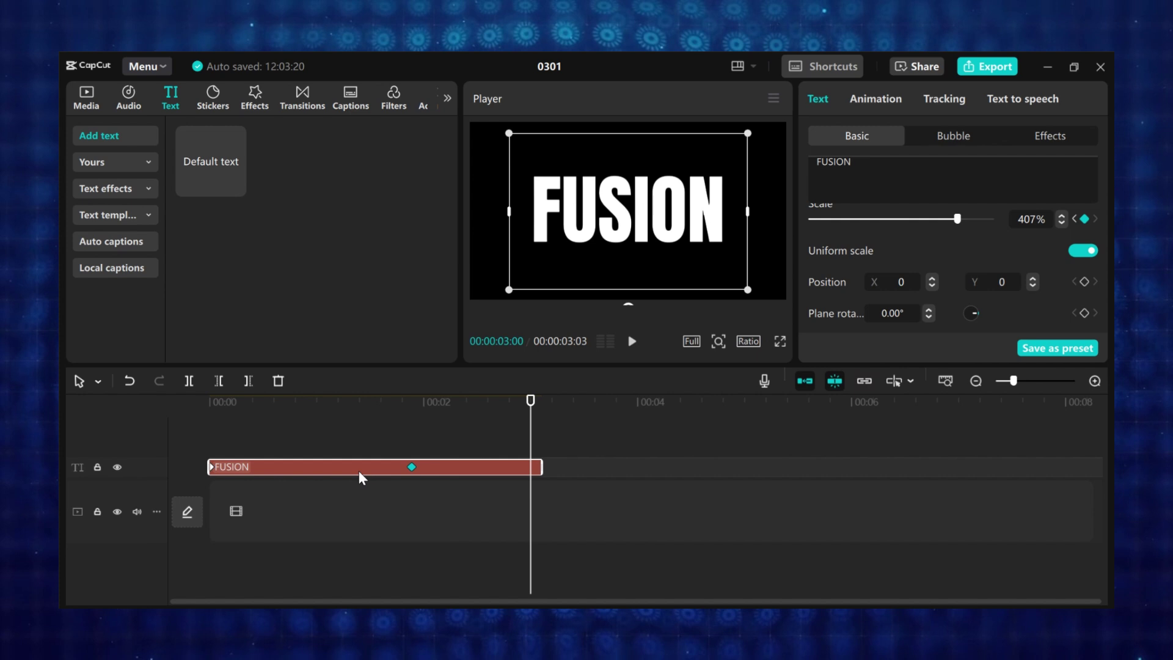
{"action": "left_click", "coordinate": [215, 415]}
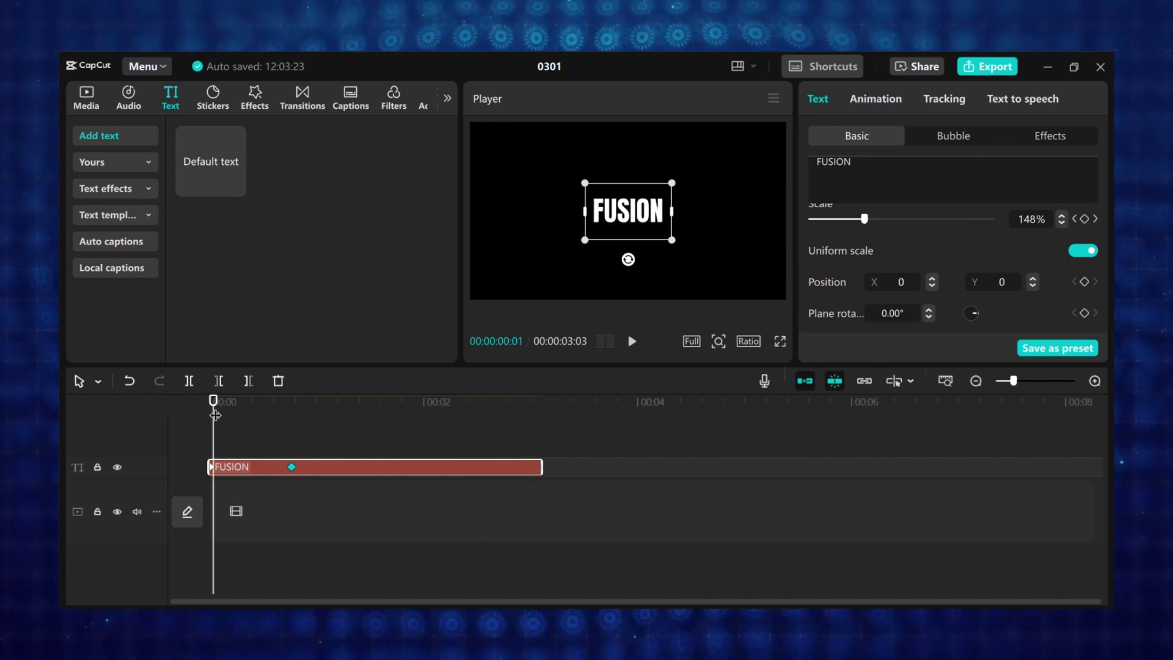
{"action": "key", "text": "space"}
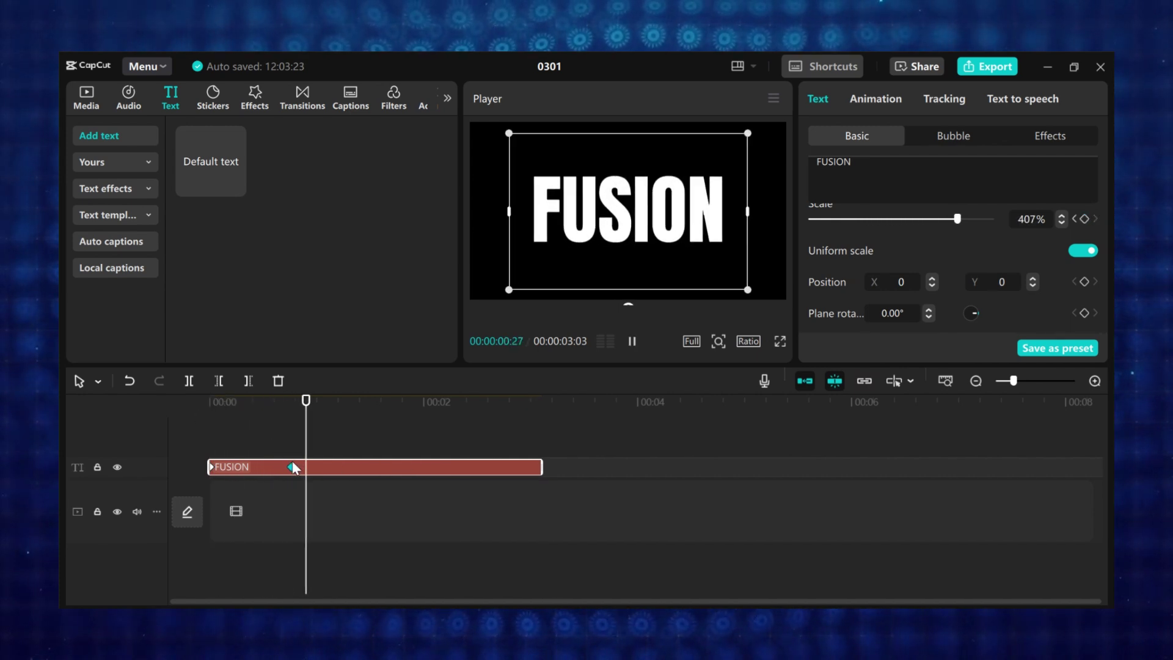
{"action": "key", "text": "space"}
{"action": "left_click_drag", "start_coordinate": [292, 469], "coordinate": [403, 468]}
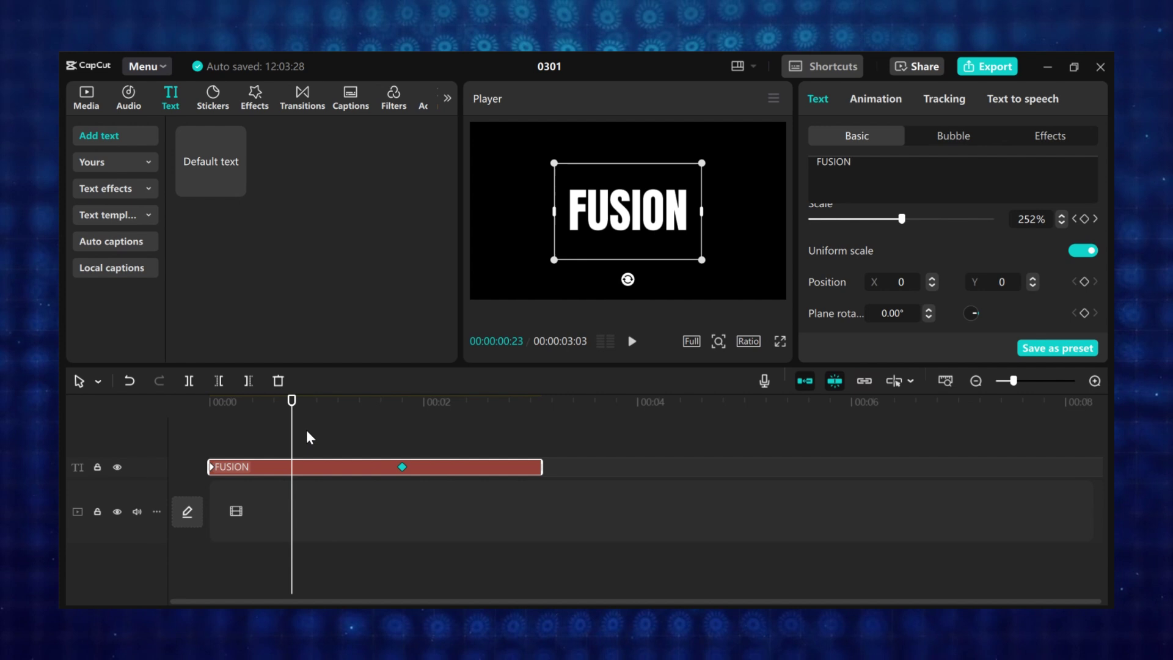
{"action": "left_click", "coordinate": [206, 430]}
{"action": "key", "text": "space"}
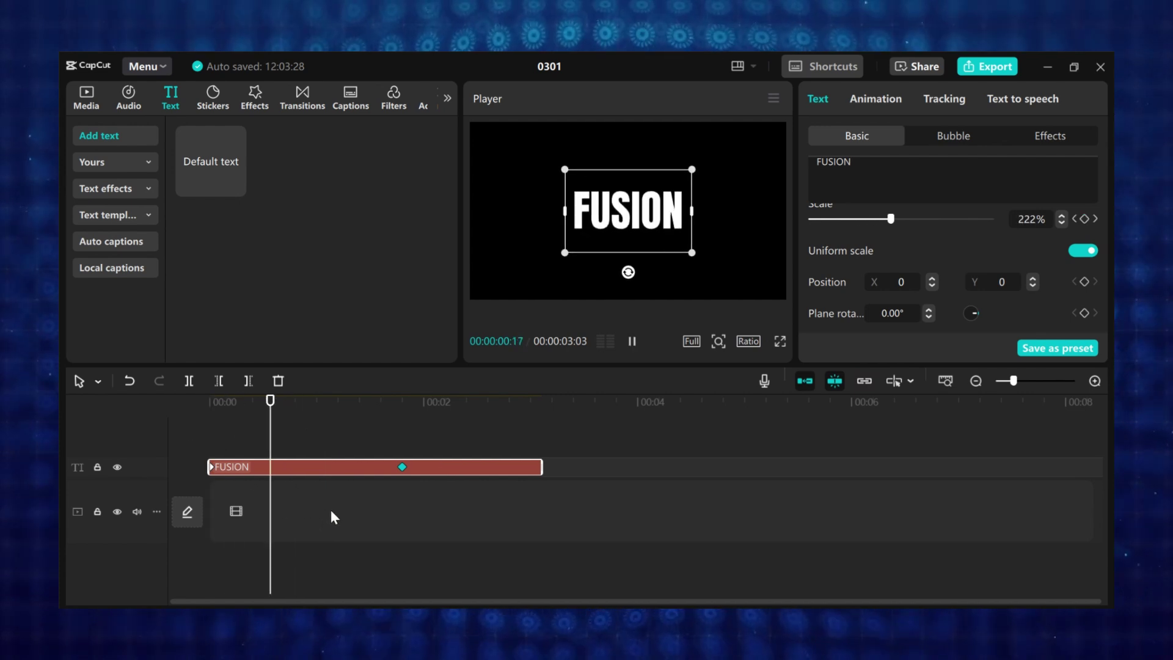
{"action": "key", "text": "space"}
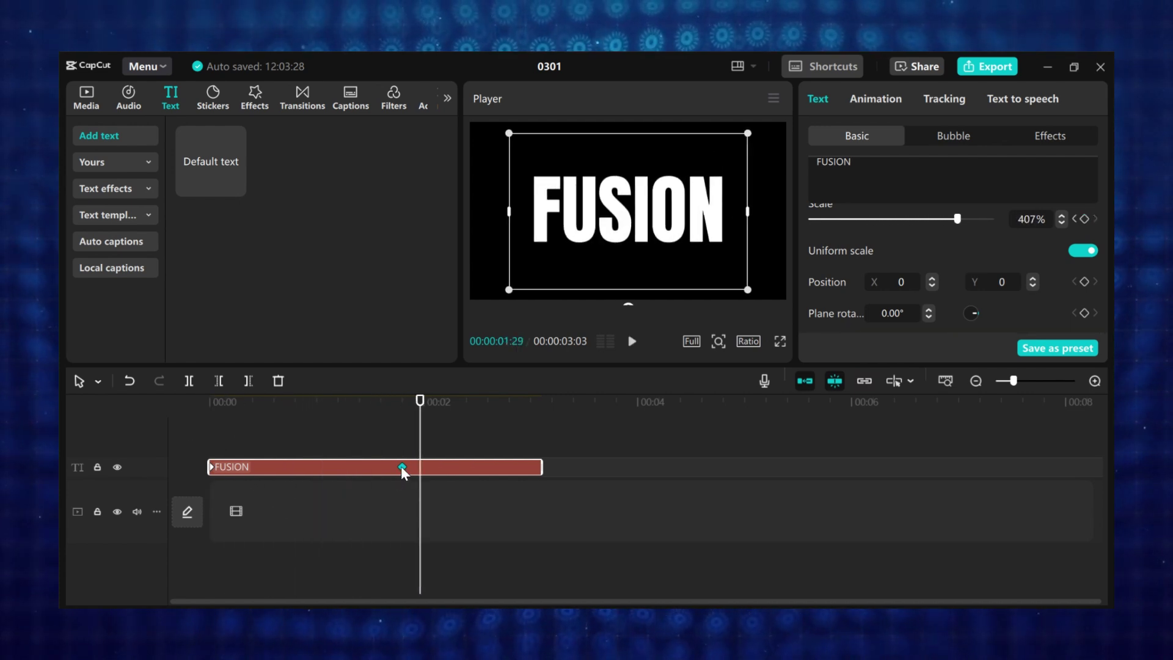
Replay the zoom, then drag the end scale keyframe back to about 00:00:00:25.
{"action": "left_click", "coordinate": [250, 431]}
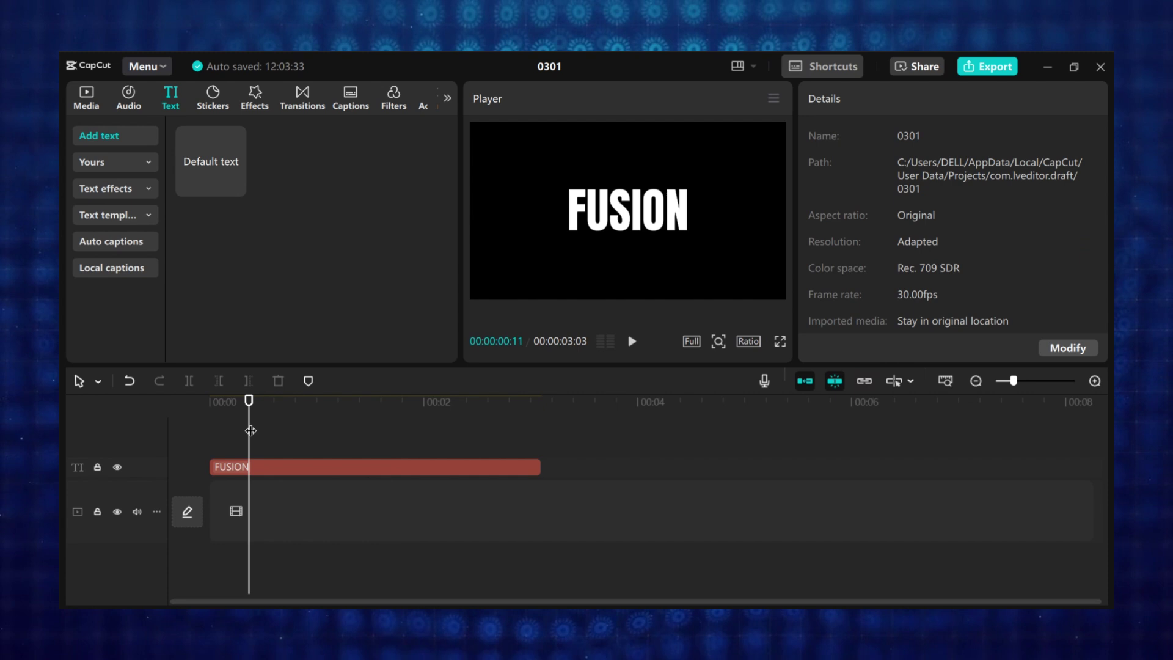
{"action": "left_click", "coordinate": [208, 434]}
{"action": "key", "text": "space"}
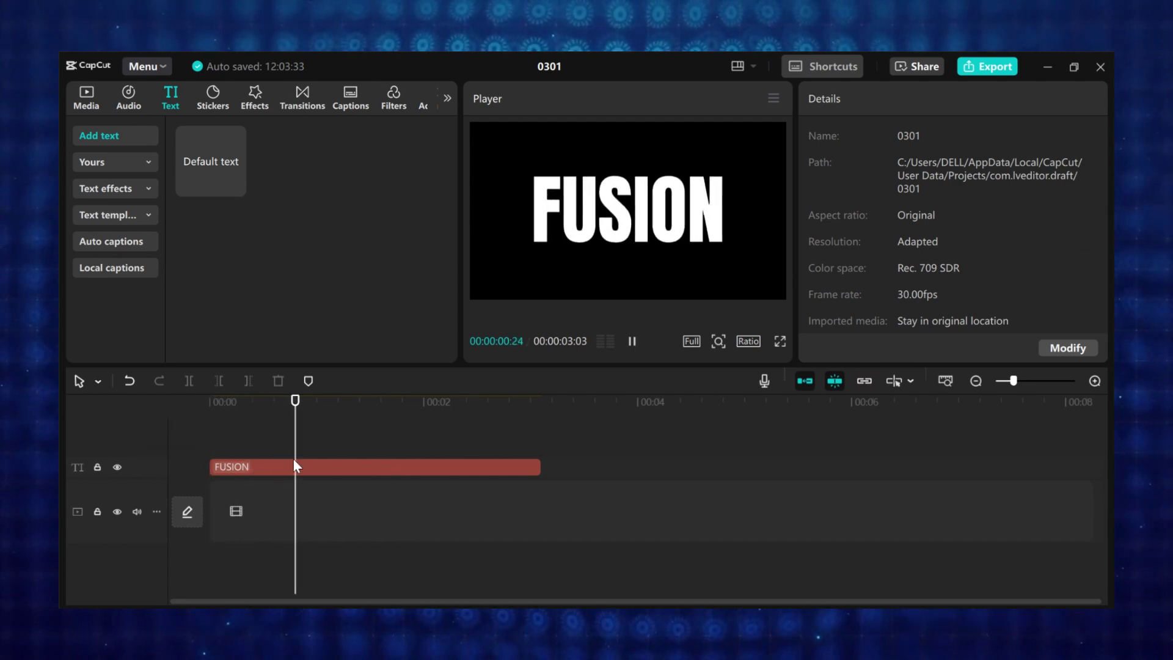
{"action": "key", "text": "space"}
{"action": "left_click", "coordinate": [295, 465]}
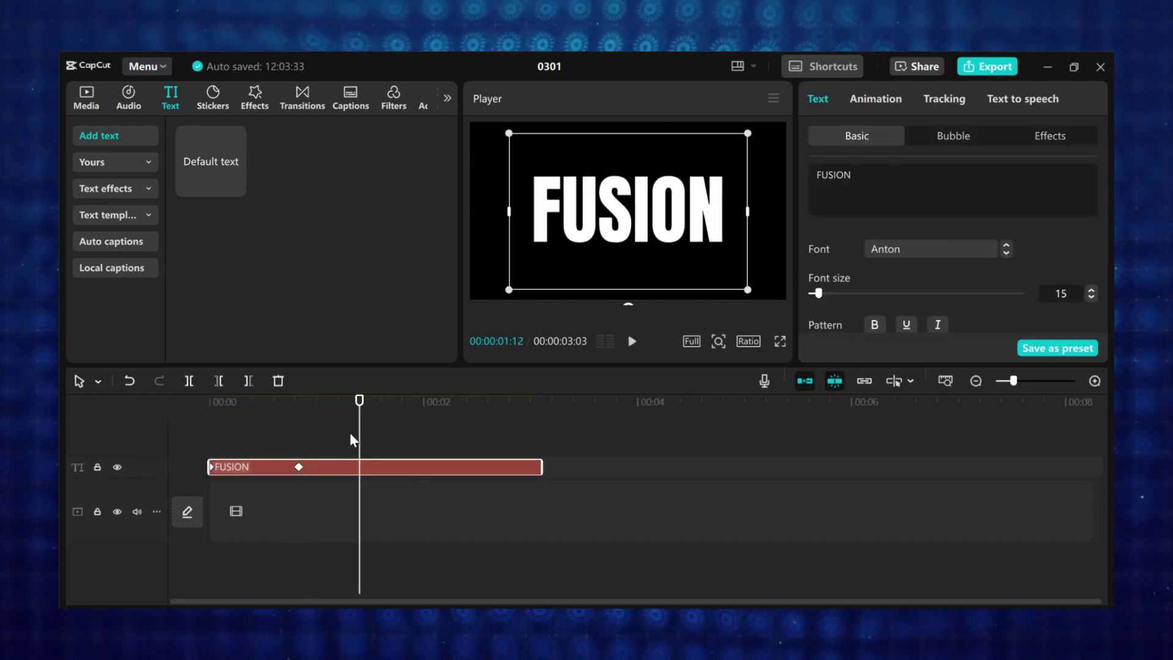
{"action": "left_click_drag", "start_coordinate": [351, 435], "coordinate": [207, 450]}
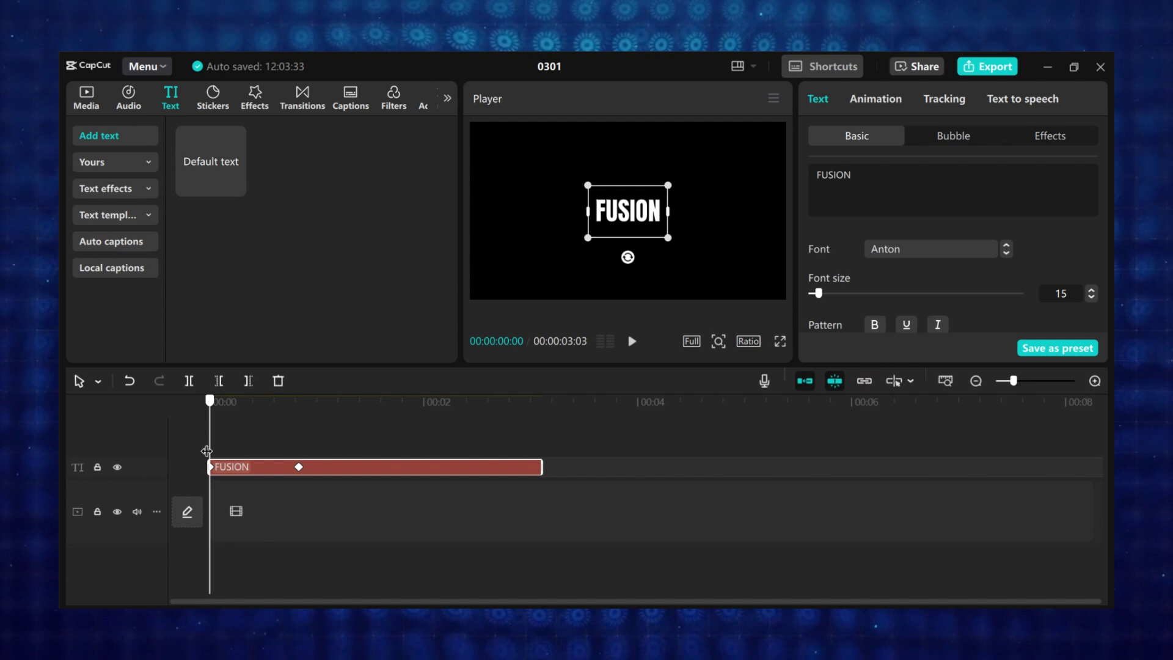
{"action": "left_click_drag", "start_coordinate": [299, 467], "coordinate": [178, 438]}
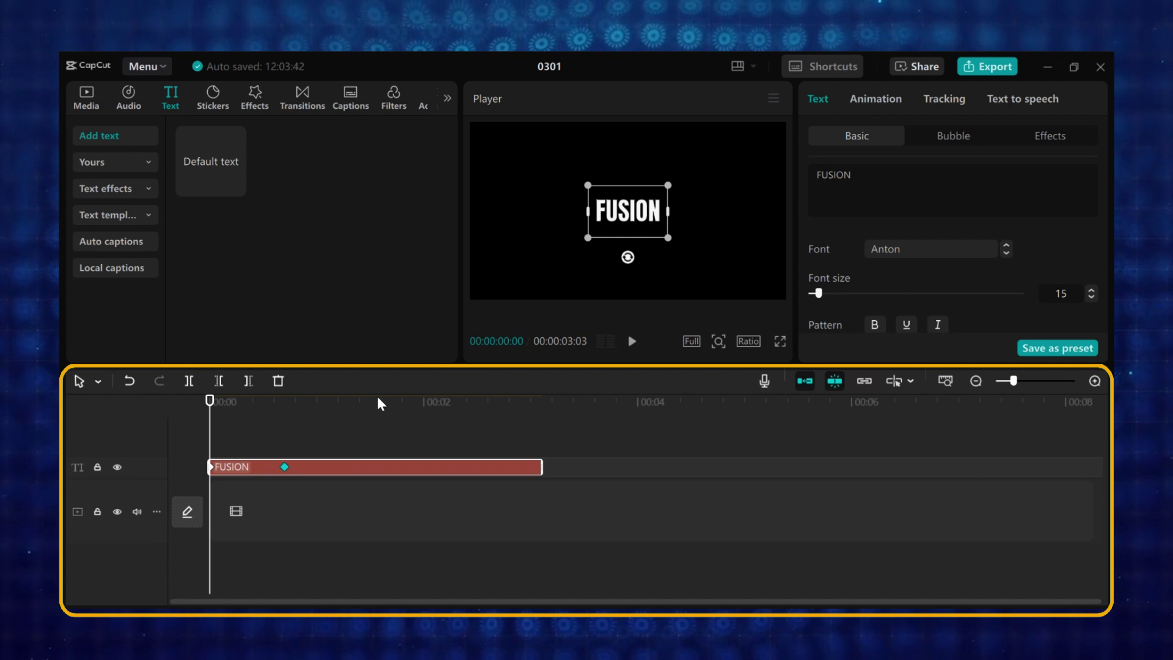
Show FUSION's variable speed animation, select its end scale keyframe, and open Preset curves.
{"action": "right_click", "coordinate": [270, 469]}
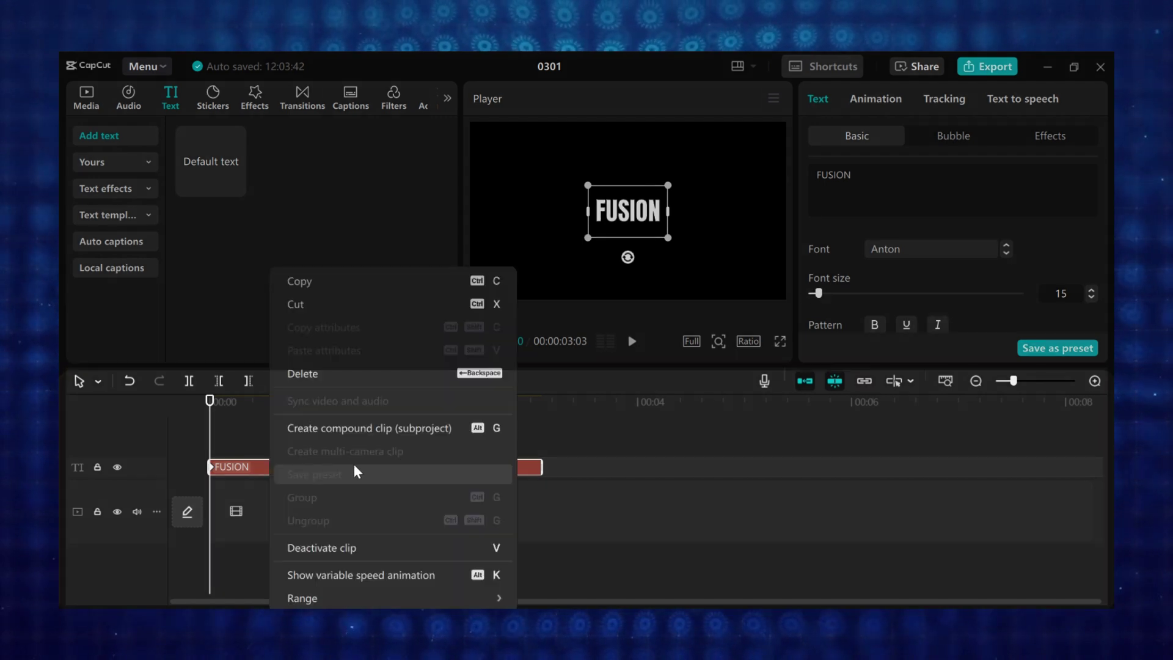
{"action": "left_click", "coordinate": [350, 574]}
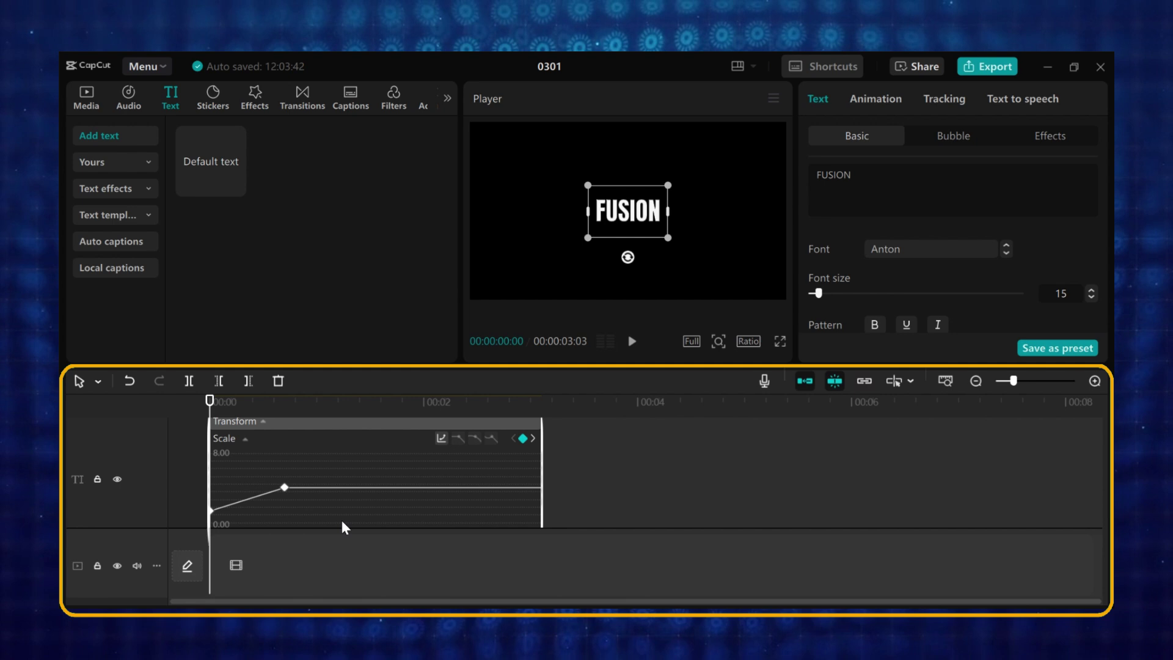
{"action": "left_click", "coordinate": [284, 488]}
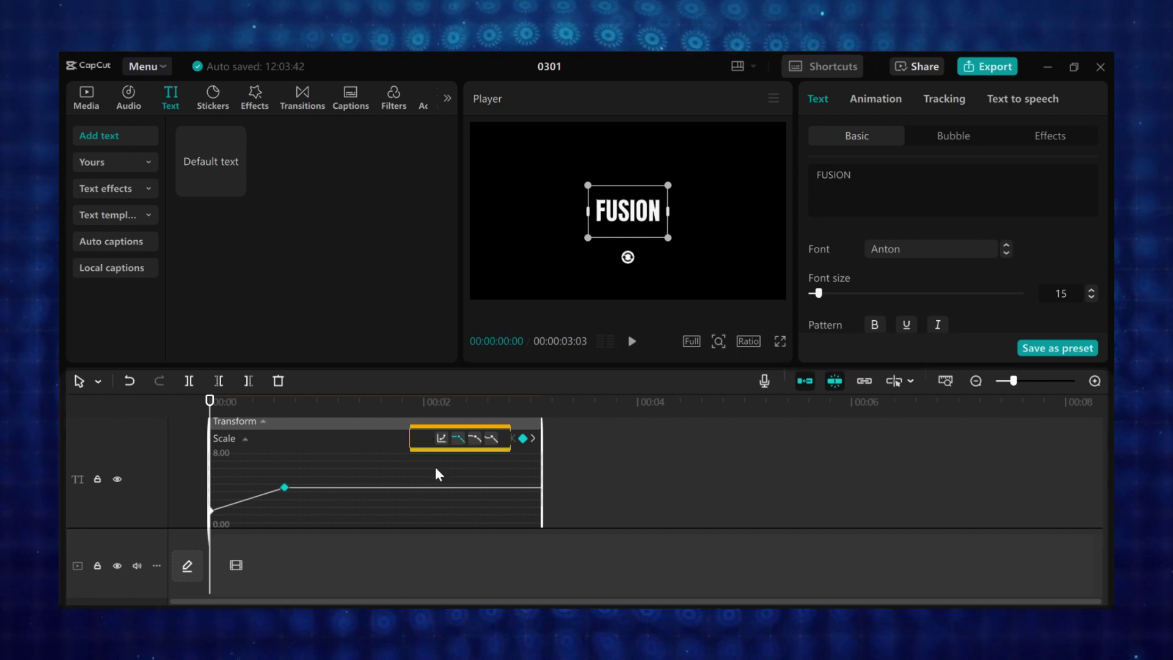
{"action": "left_click", "coordinate": [441, 439]}
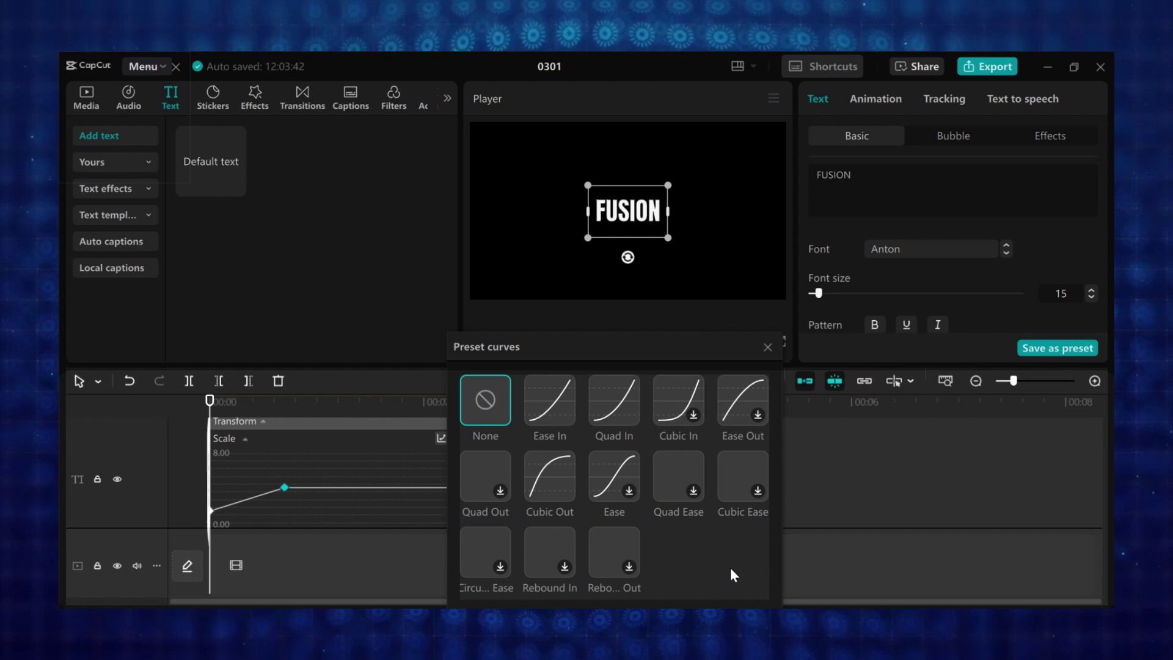
Try the Ease In, Ease Out and Cubic Out presets, settling on Ease In.
{"action": "left_click", "coordinate": [544, 409]}
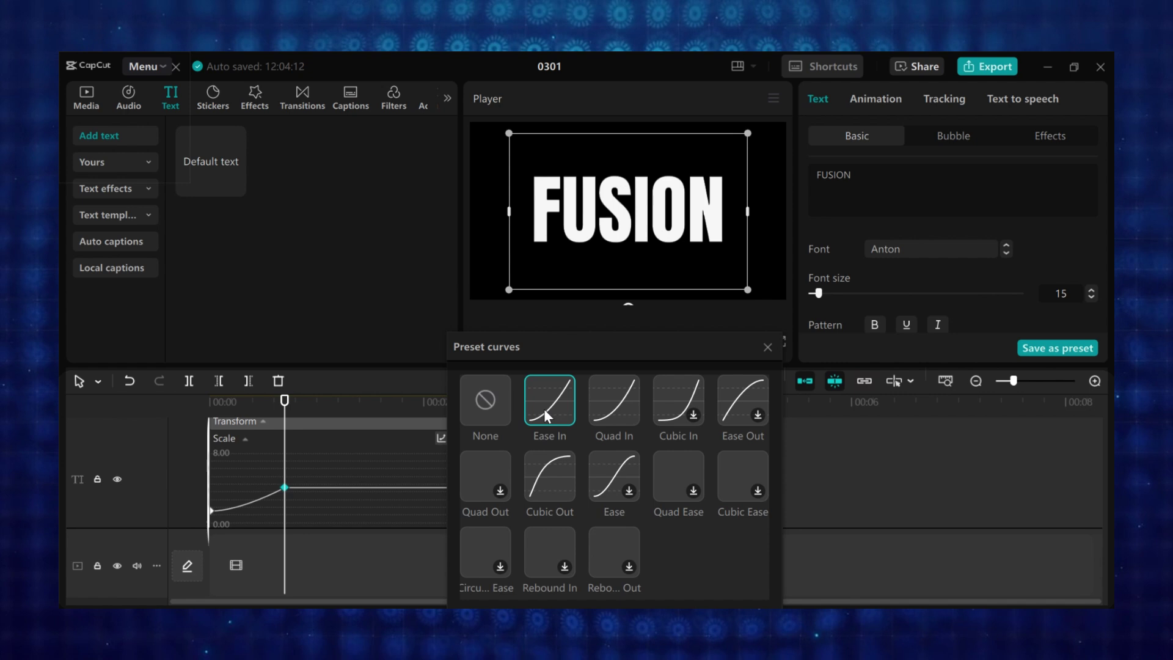
{"action": "left_click", "coordinate": [756, 415]}
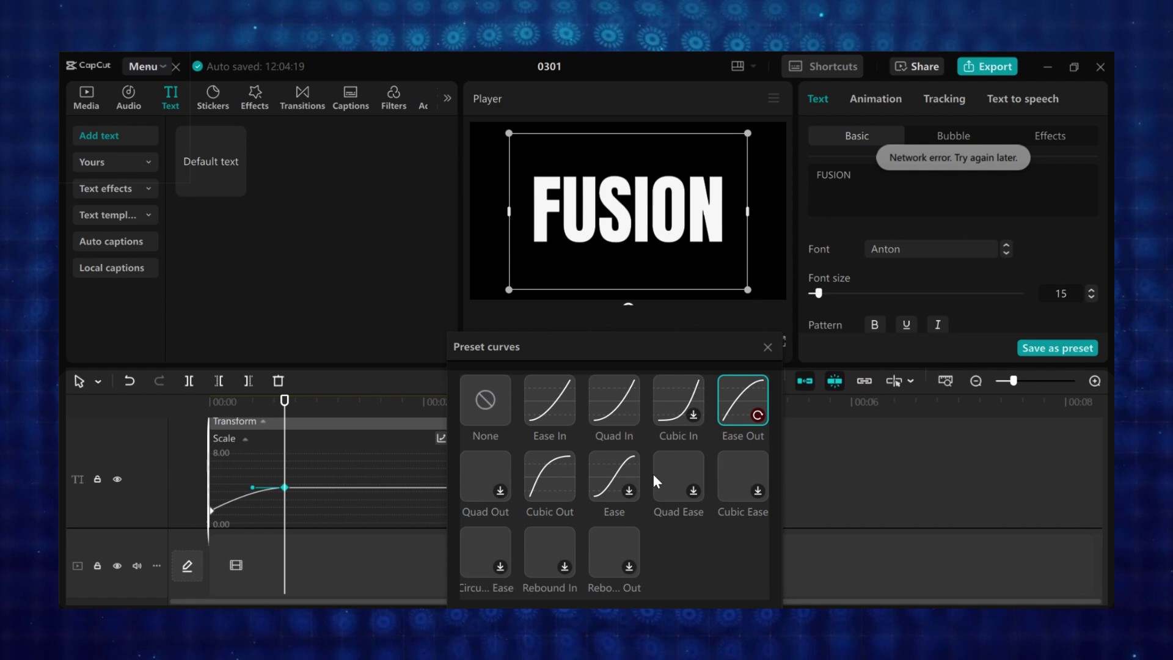
{"action": "left_click", "coordinate": [558, 471]}
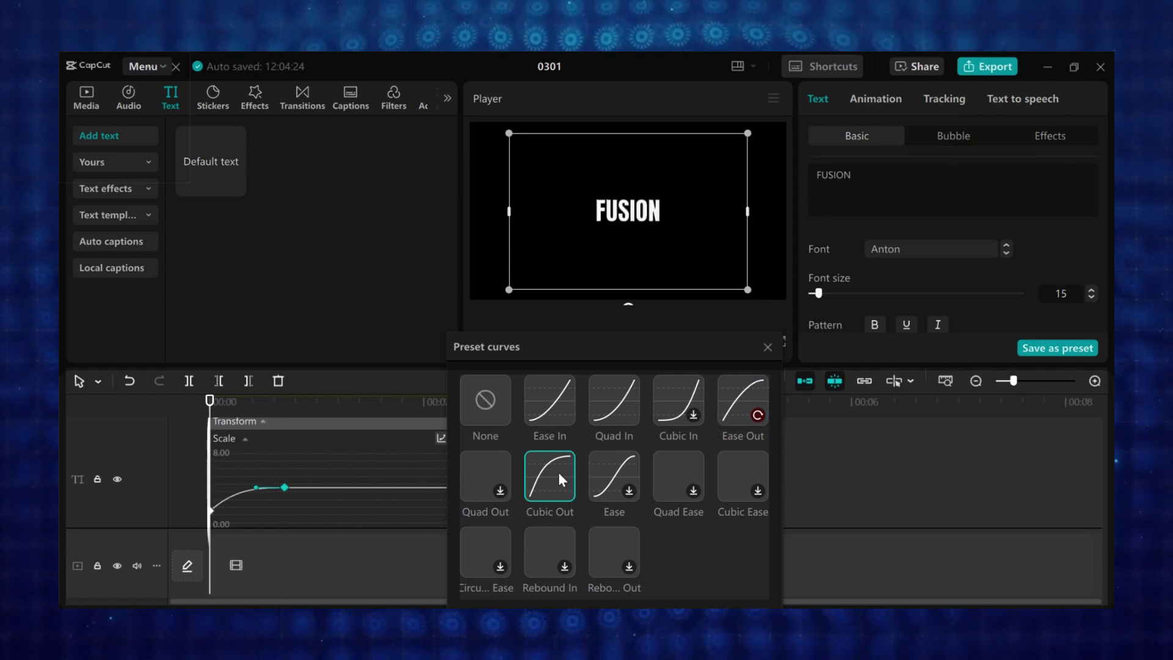
{"action": "left_click", "coordinate": [551, 406]}
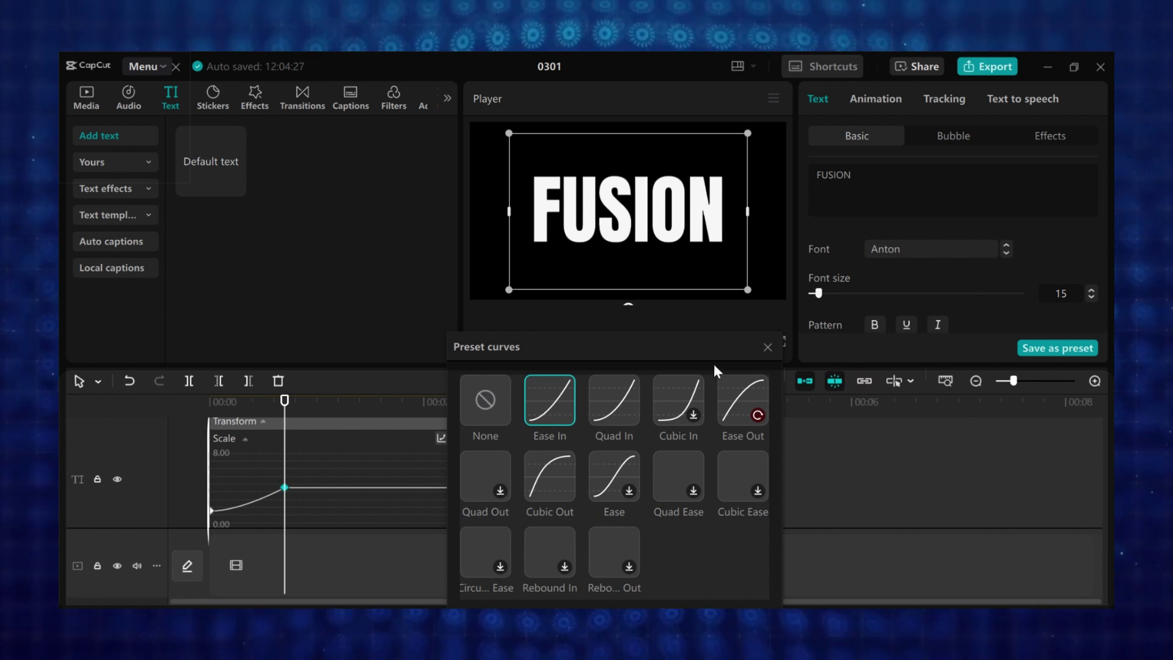
{"action": "left_click", "coordinate": [766, 349]}
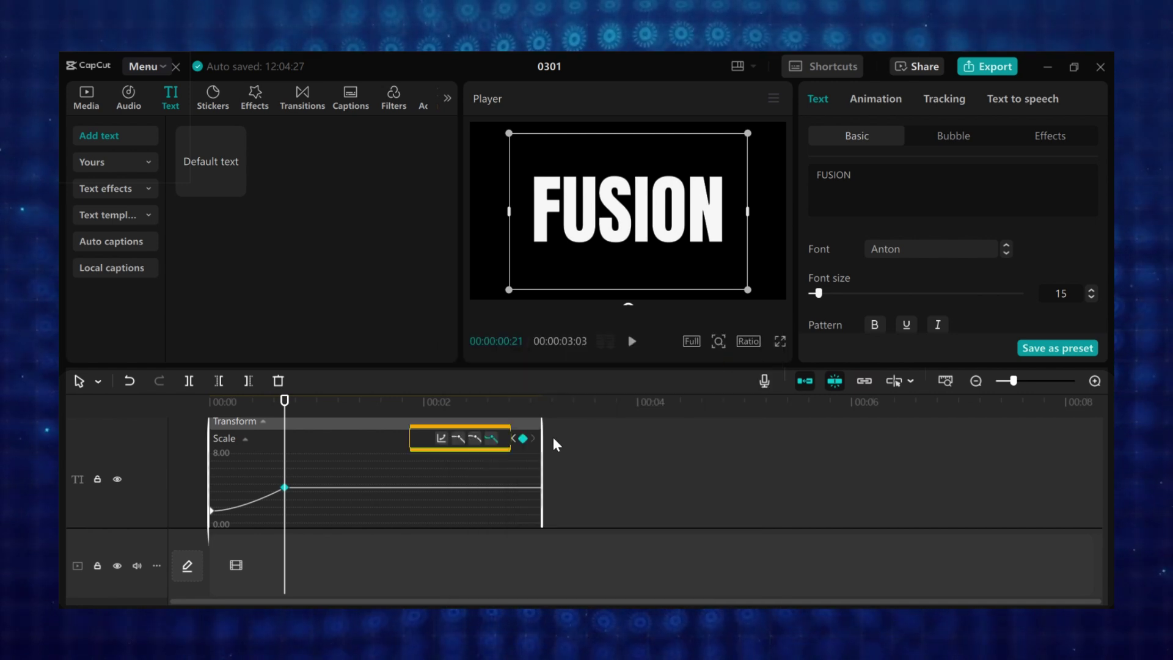
Apply Auto curve, bend its bezier handle, and move the end scale keyframe to 4.26.
{"action": "left_click", "coordinate": [477, 439]}
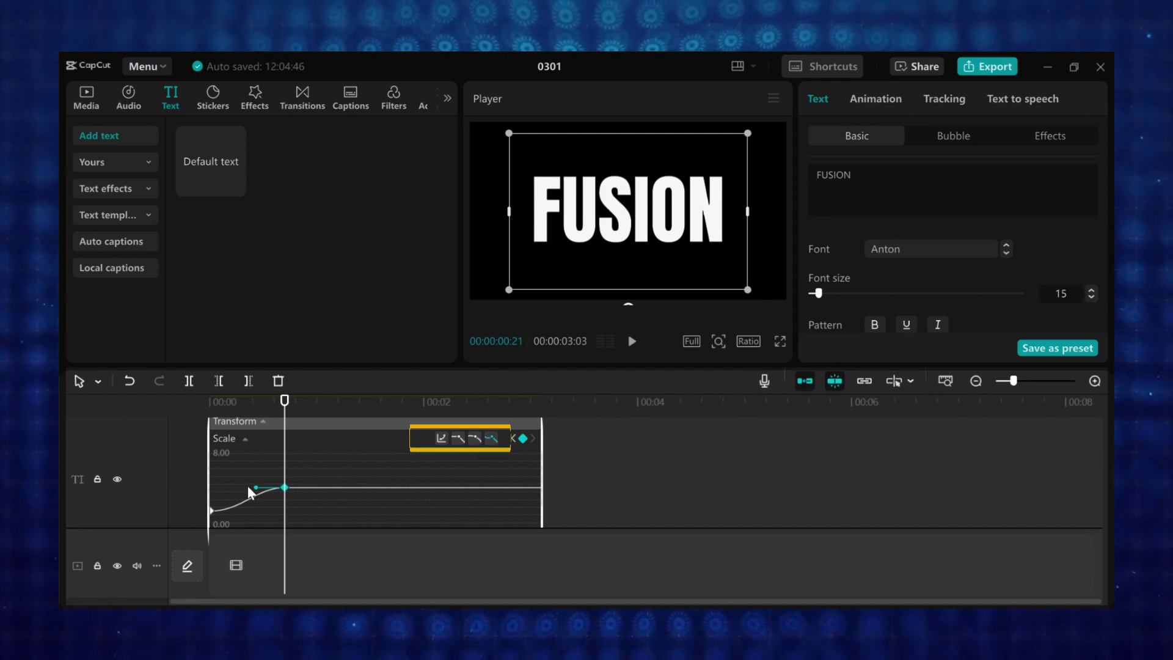
{"action": "left_click_drag", "start_coordinate": [254, 486], "coordinate": [221, 492]}
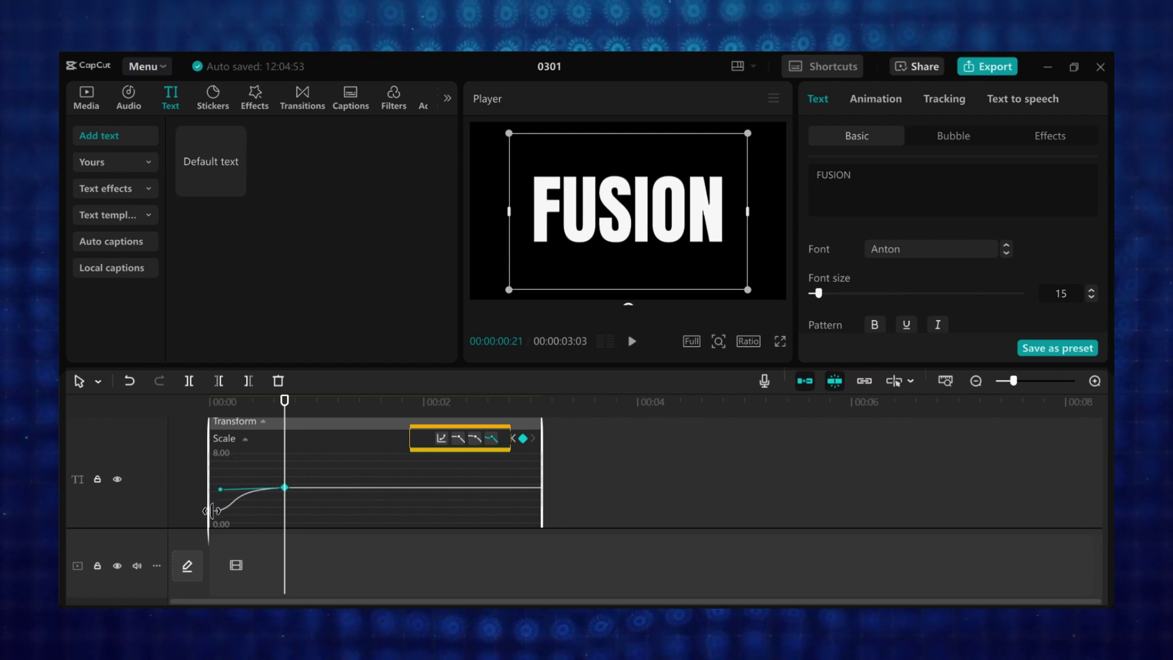
{"action": "left_click", "coordinate": [212, 511]}
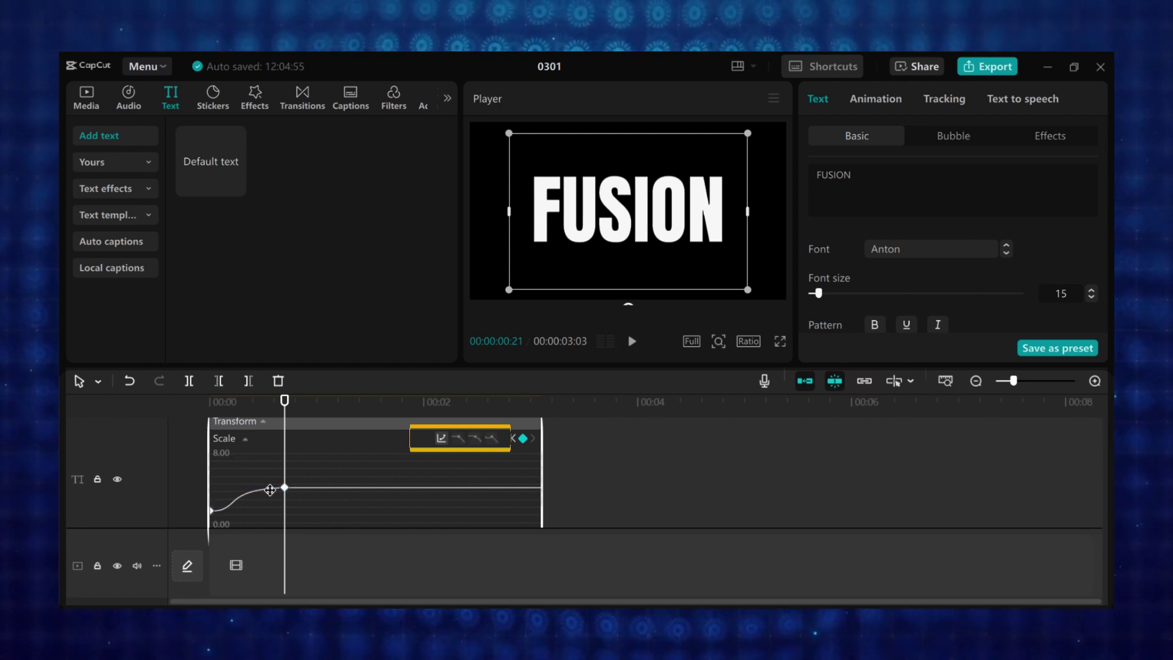
{"action": "left_click_drag", "start_coordinate": [287, 488], "coordinate": [310, 486]}
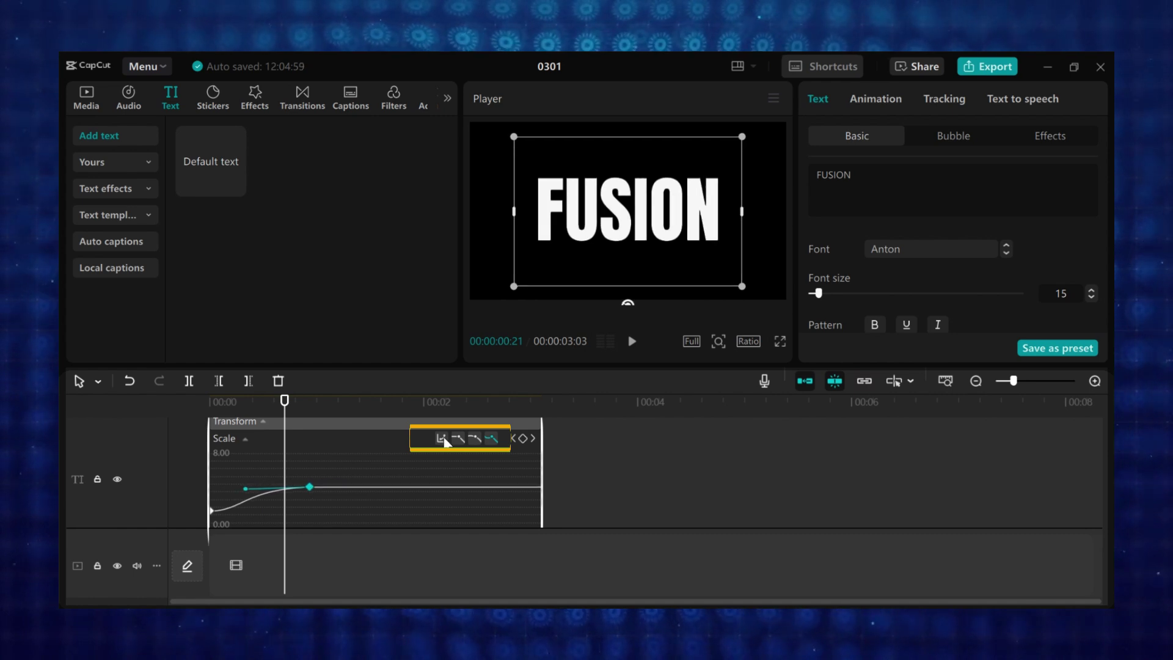
{"action": "left_click", "coordinate": [441, 438]}
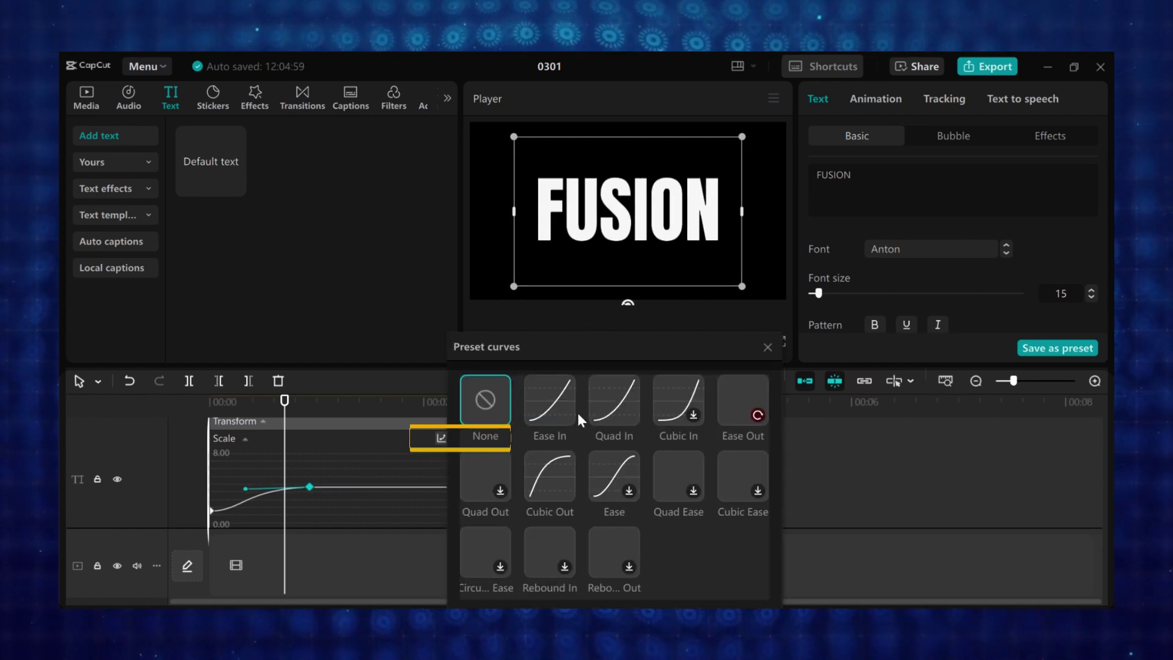
Apply the Quad In preset curve to FUSION's zoom-in.
{"action": "left_click", "coordinate": [610, 406]}
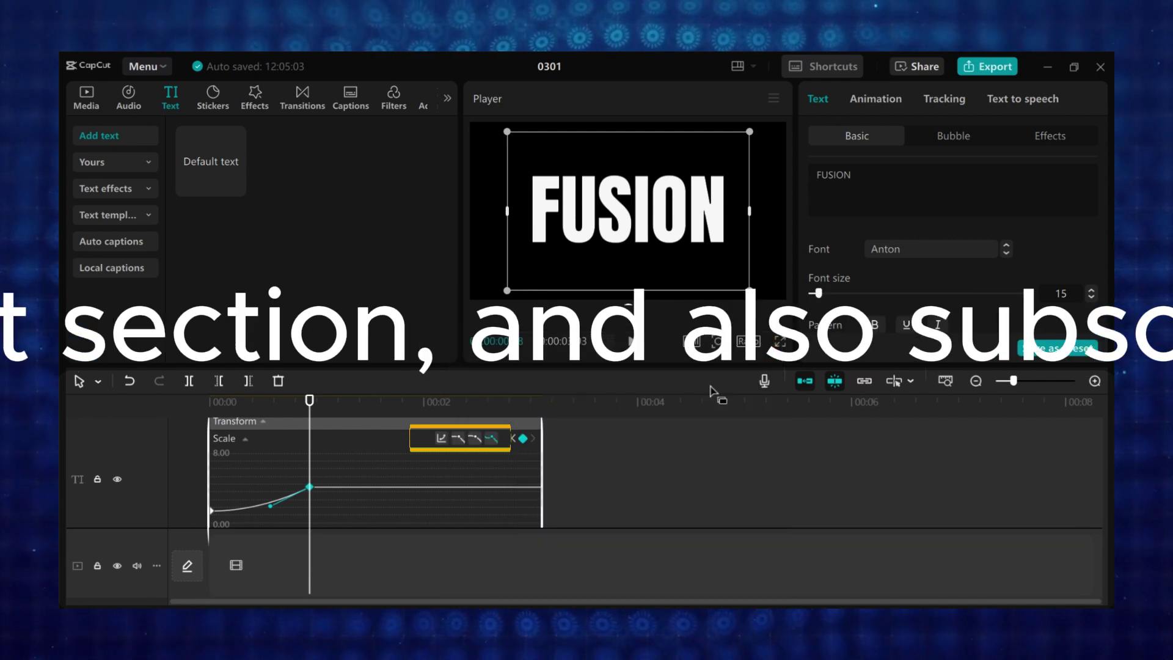
{"action": "scroll", "coordinate": [517, 480], "scroll_direction": "down", "scroll_amount": 1}
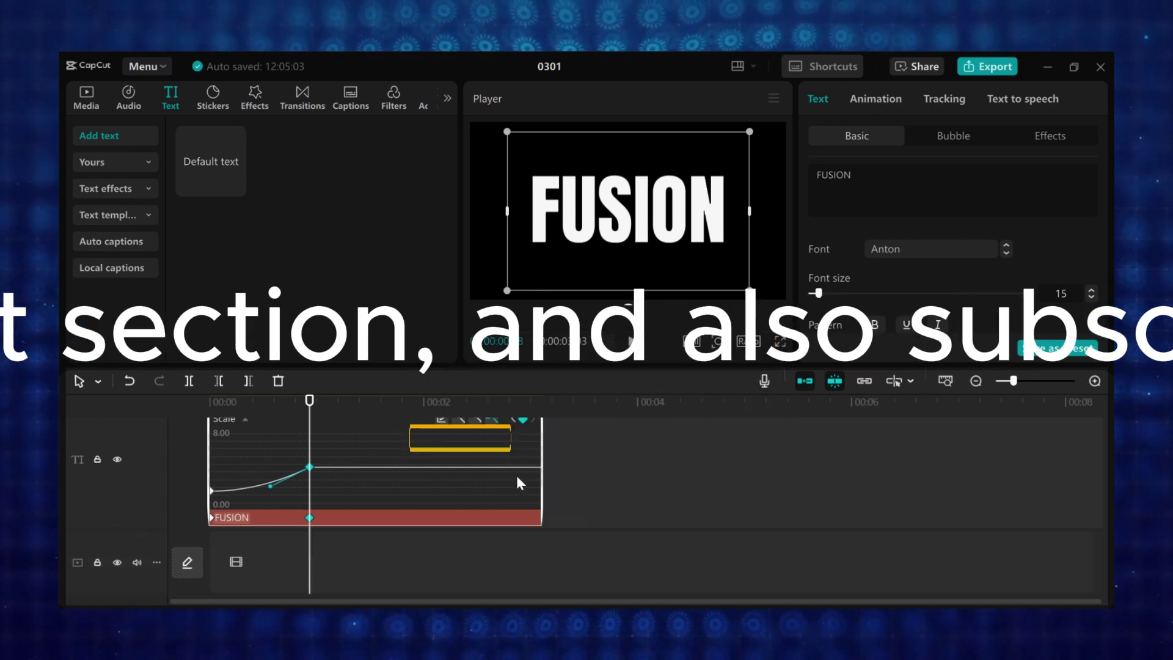